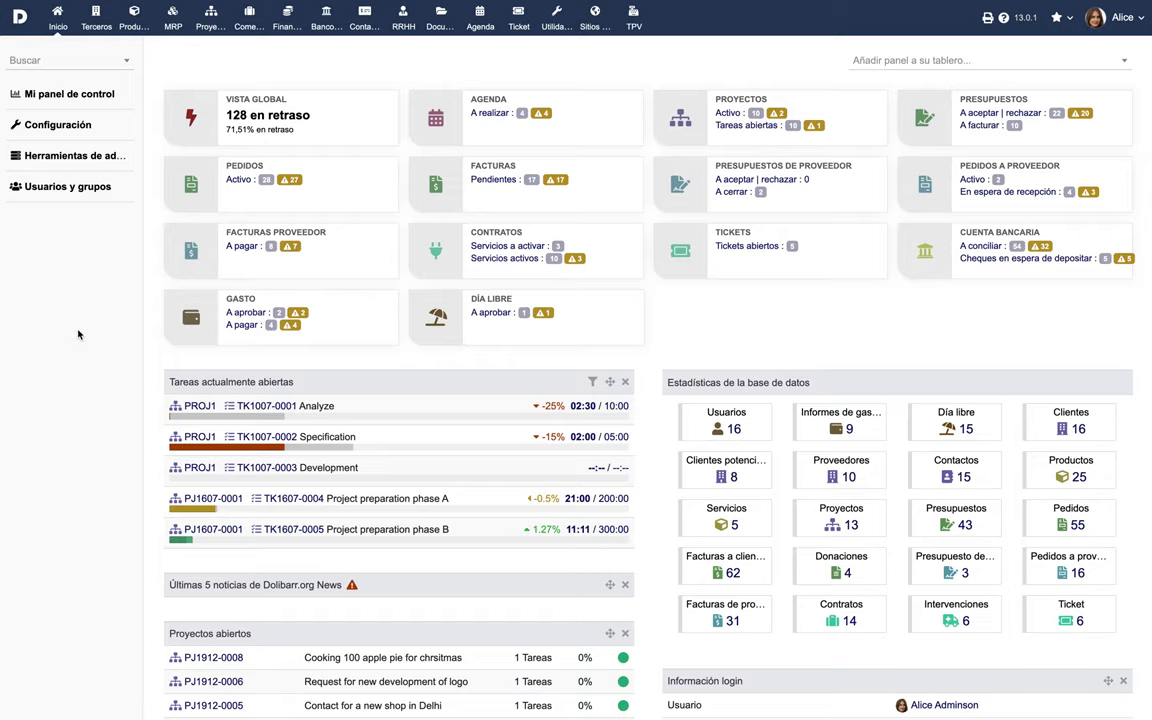
# Enable the Miembros (Members) module from the Configuración > Módulos list.
pyautogui.click(67, 133)
pyautogui.click(240, 218)
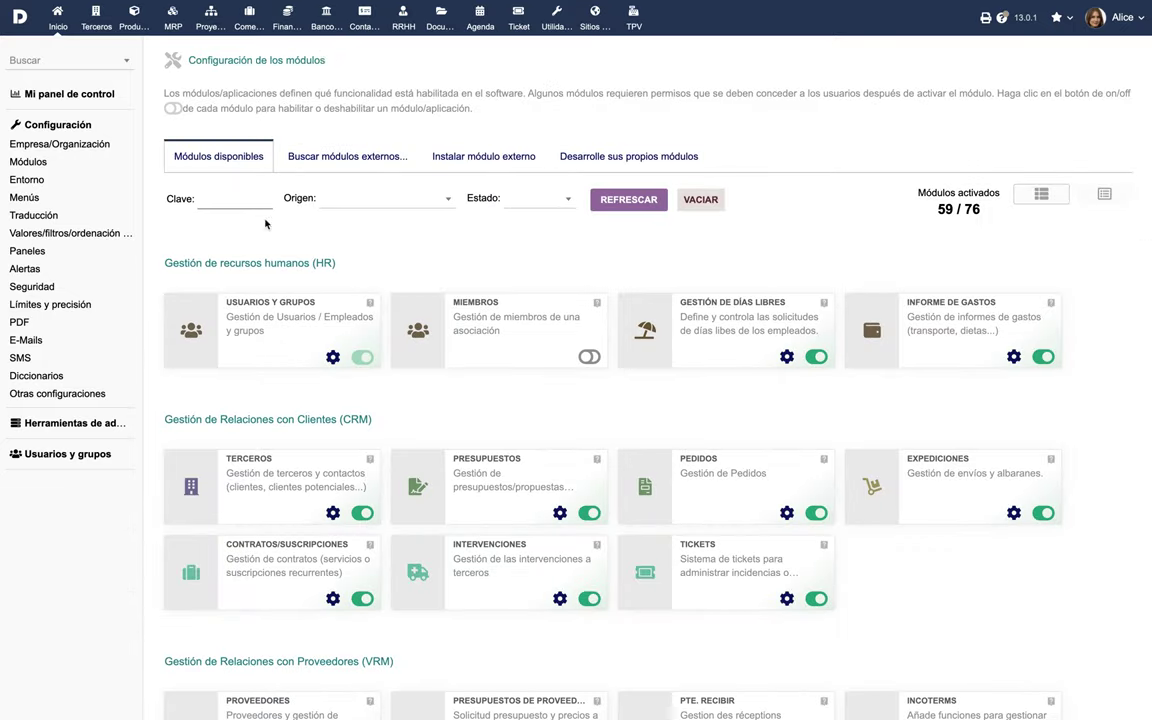
pyautogui.click(589, 357)
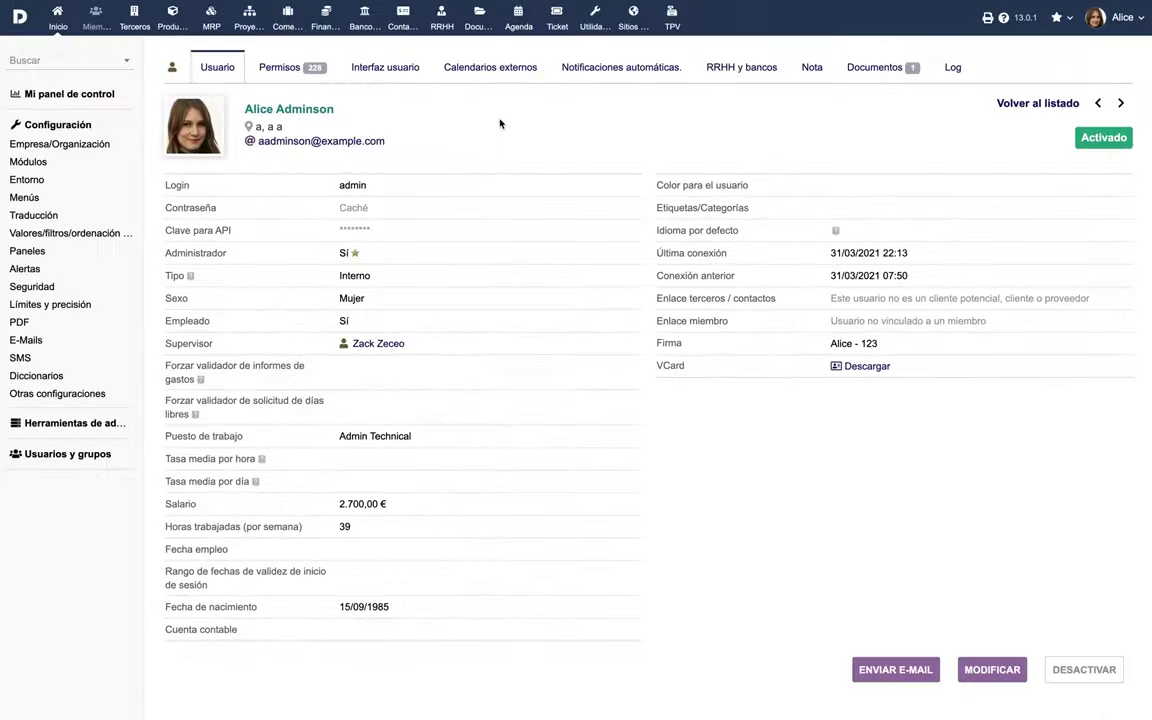
# Grant the administrator all Miembros permissions, including consult and create/modify members.
pyautogui.click(281, 69)
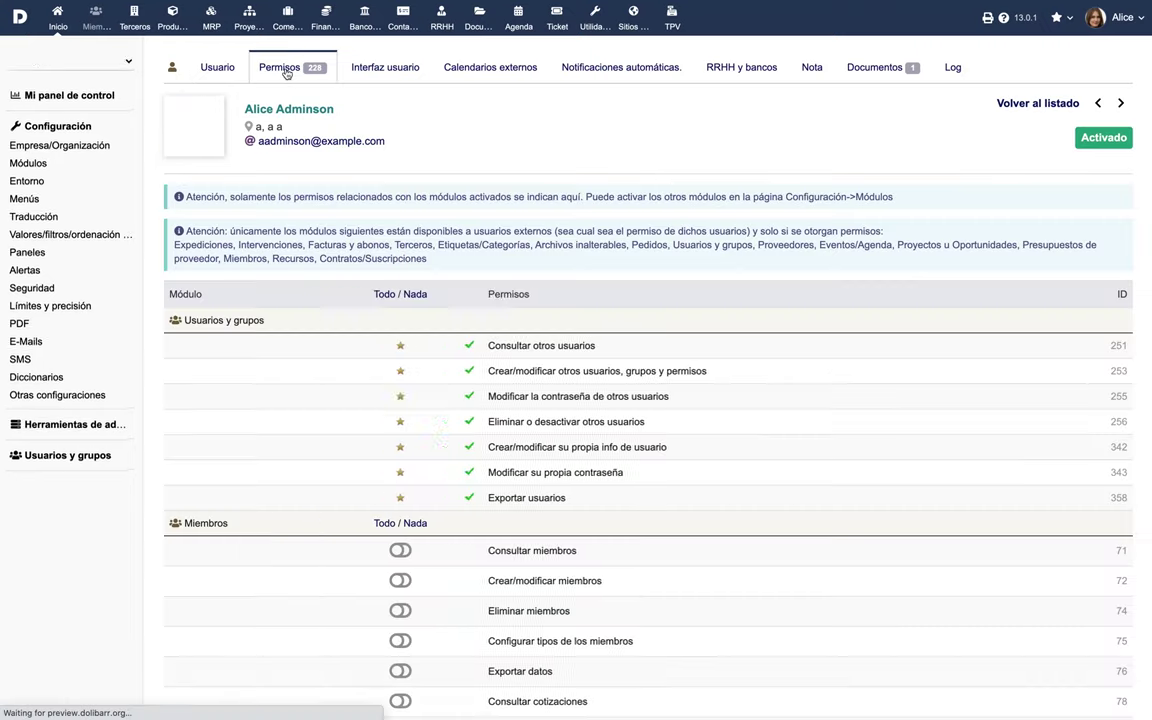
pyautogui.scroll(-5, 411, 279)
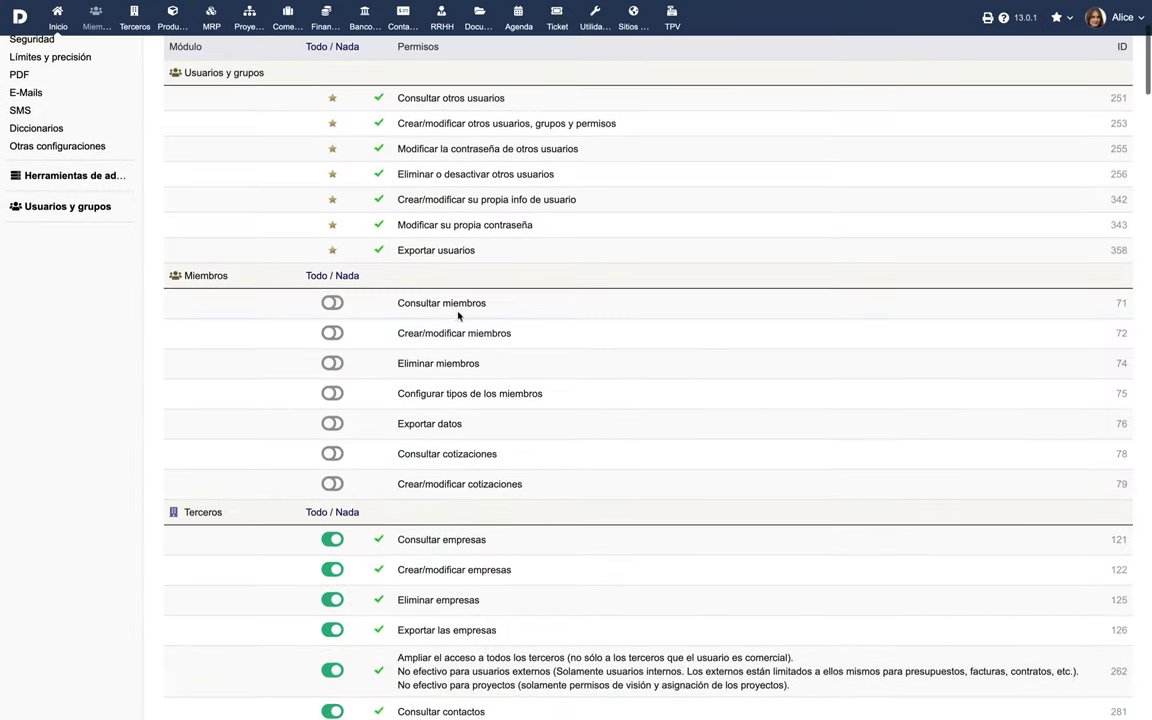
pyautogui.click(332, 305)
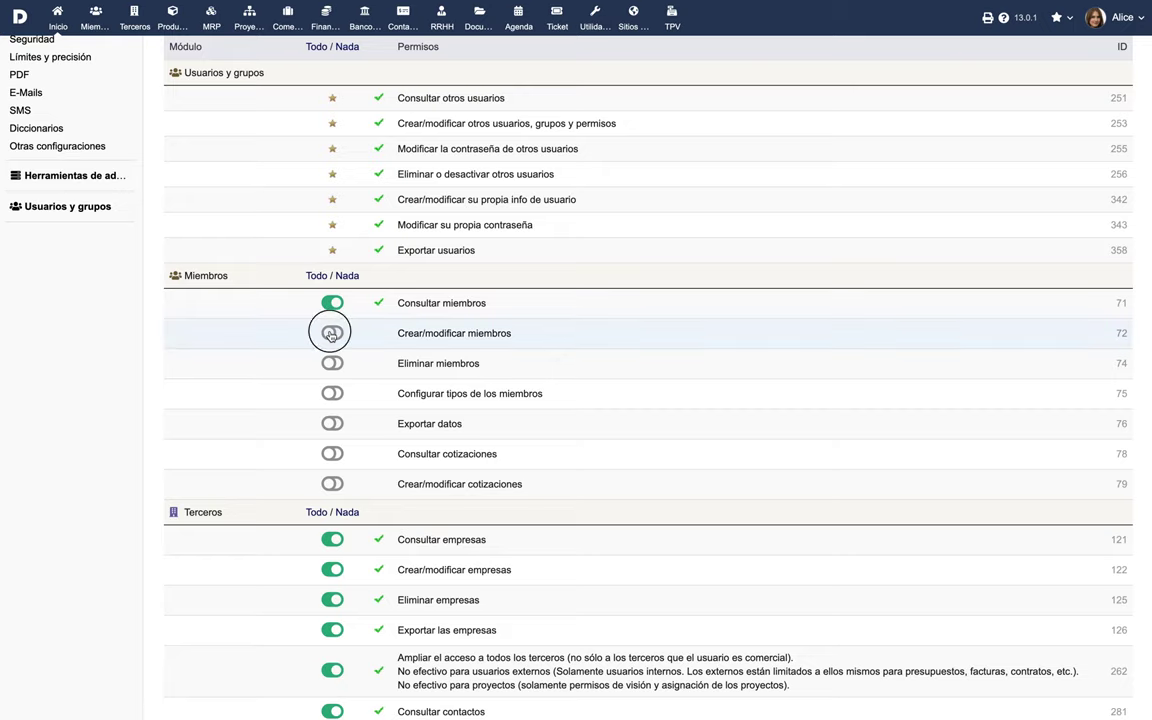
pyautogui.click(332, 335)
pyautogui.click(316, 275)
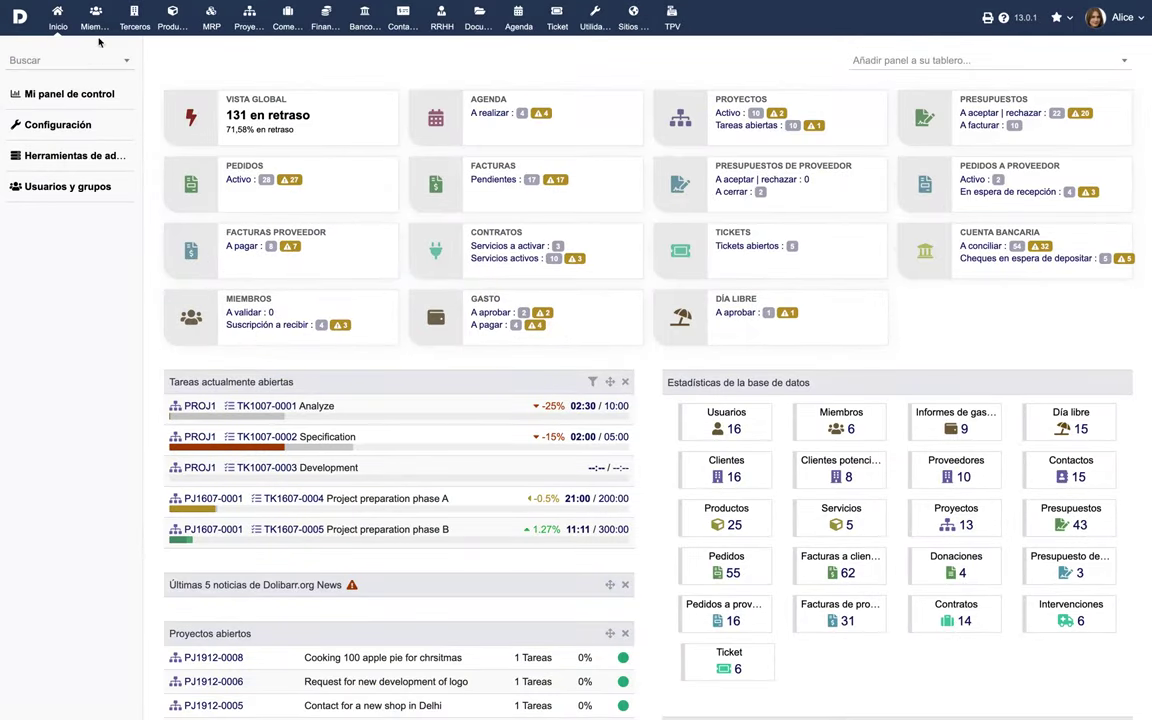
# Start a new member and enter her login and a replacement password.
pyautogui.click(103, 22)
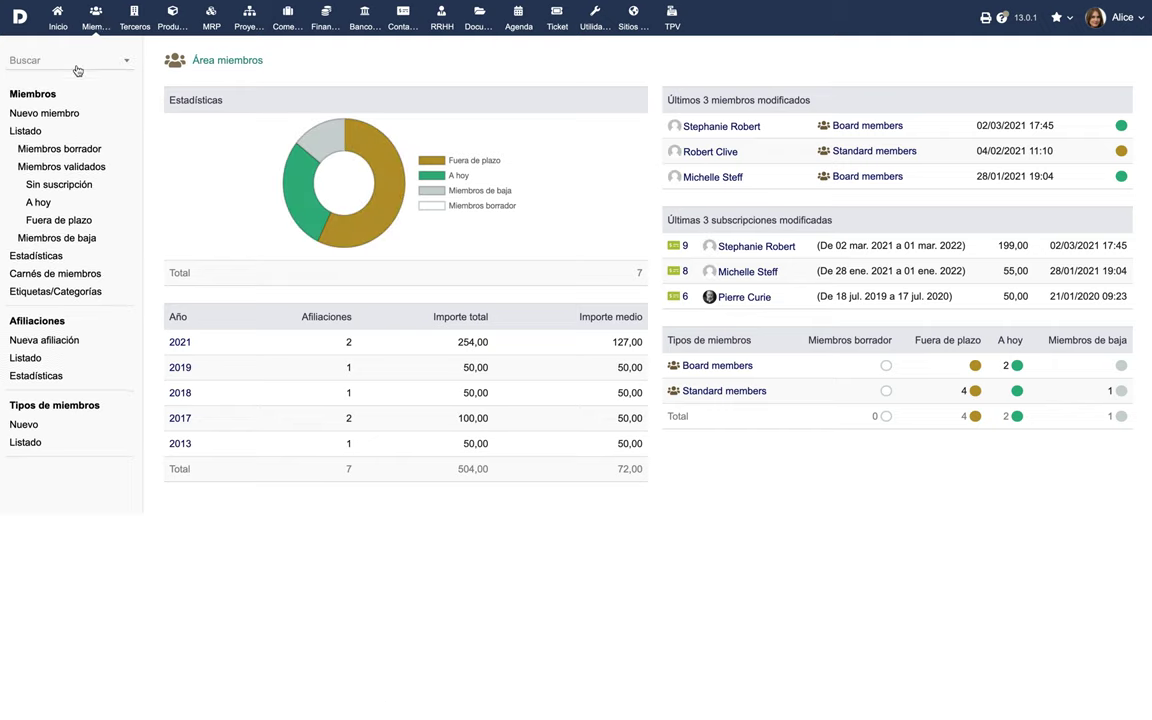
pyautogui.click(43, 114)
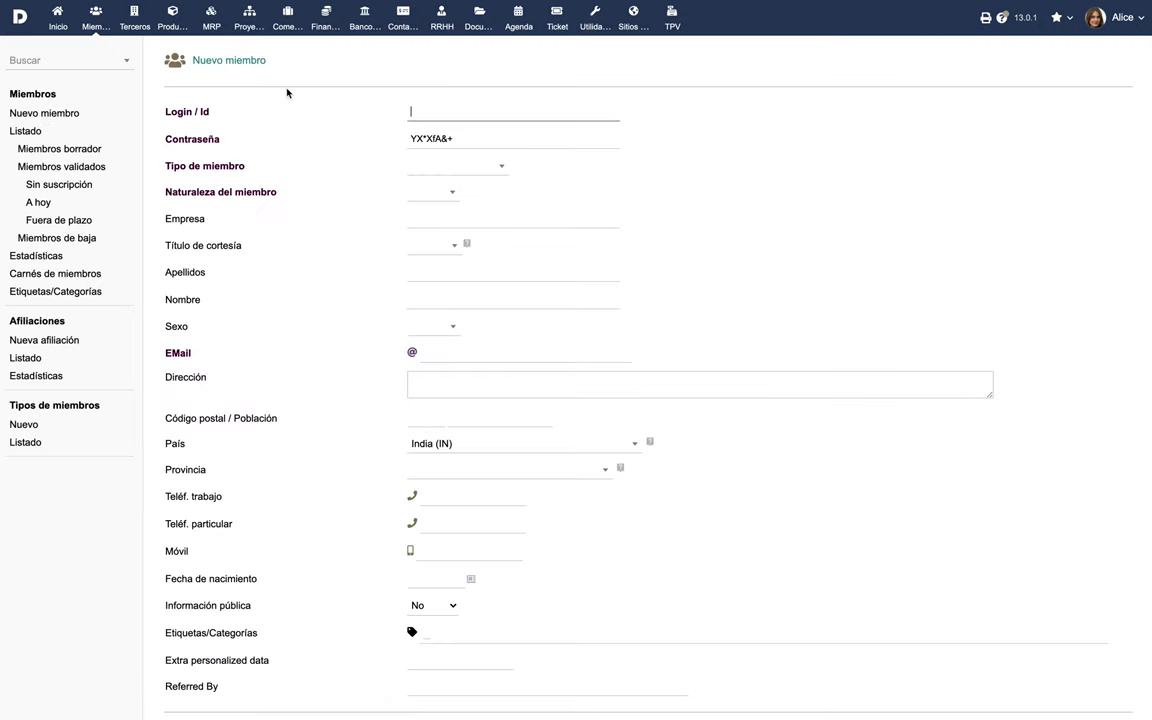
pyautogui.write('martha')
pyautogui.tripleClick(419, 138)
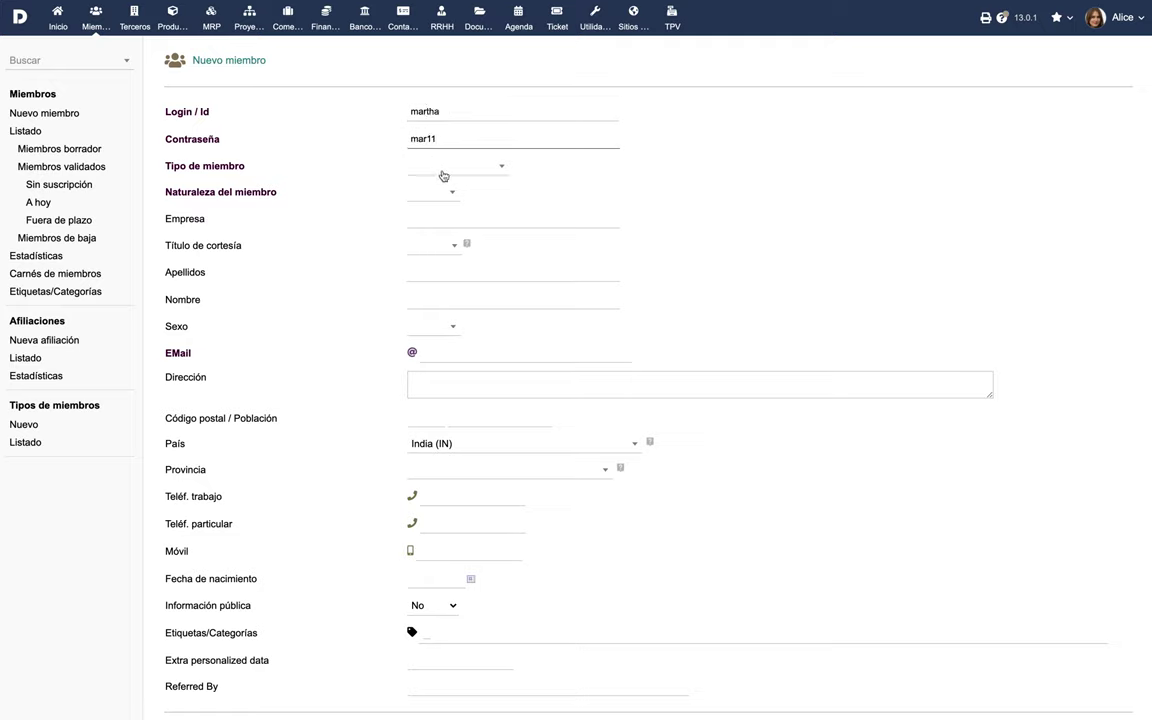
# Set the member type to Board members and nature to Físico, then view member types.
pyautogui.click(452, 170)
pyautogui.click(450, 235)
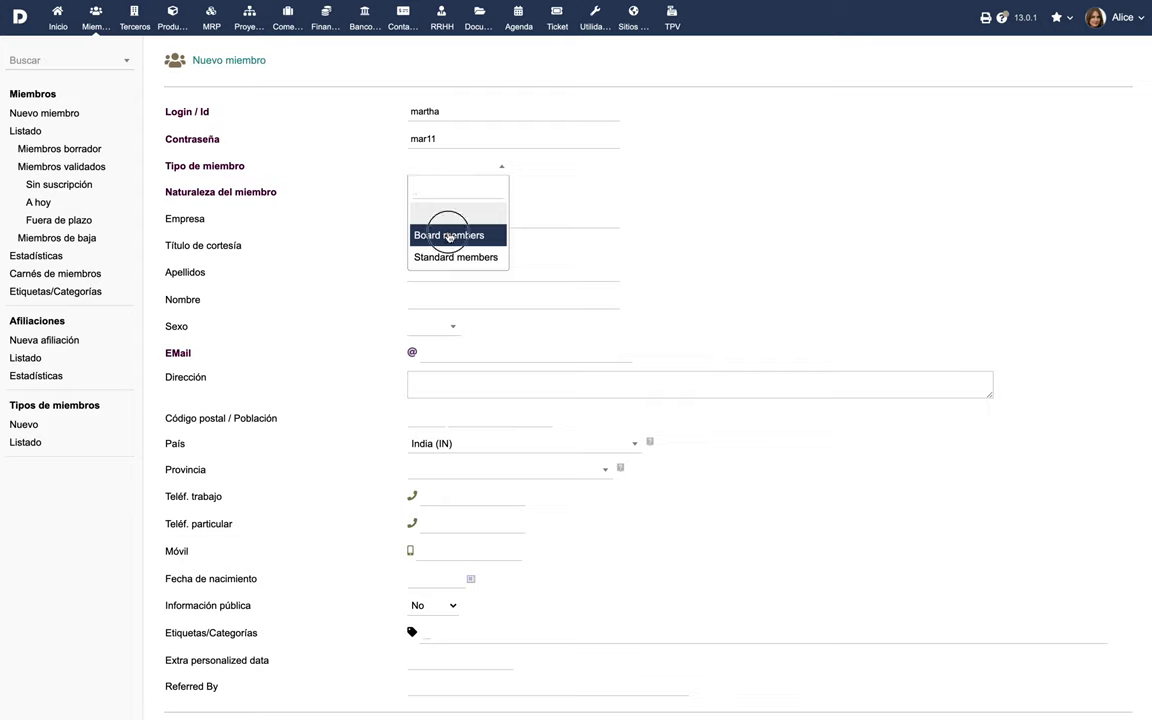
pyautogui.click(443, 199)
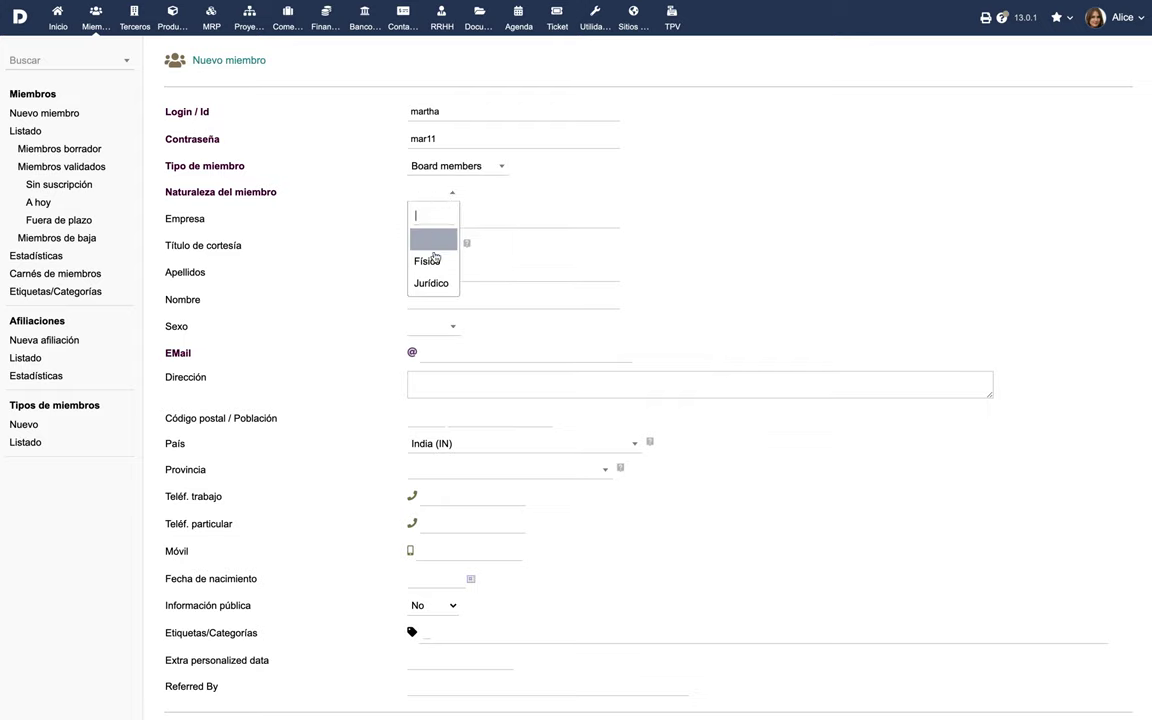
pyautogui.click(432, 258)
pyautogui.click(27, 442)
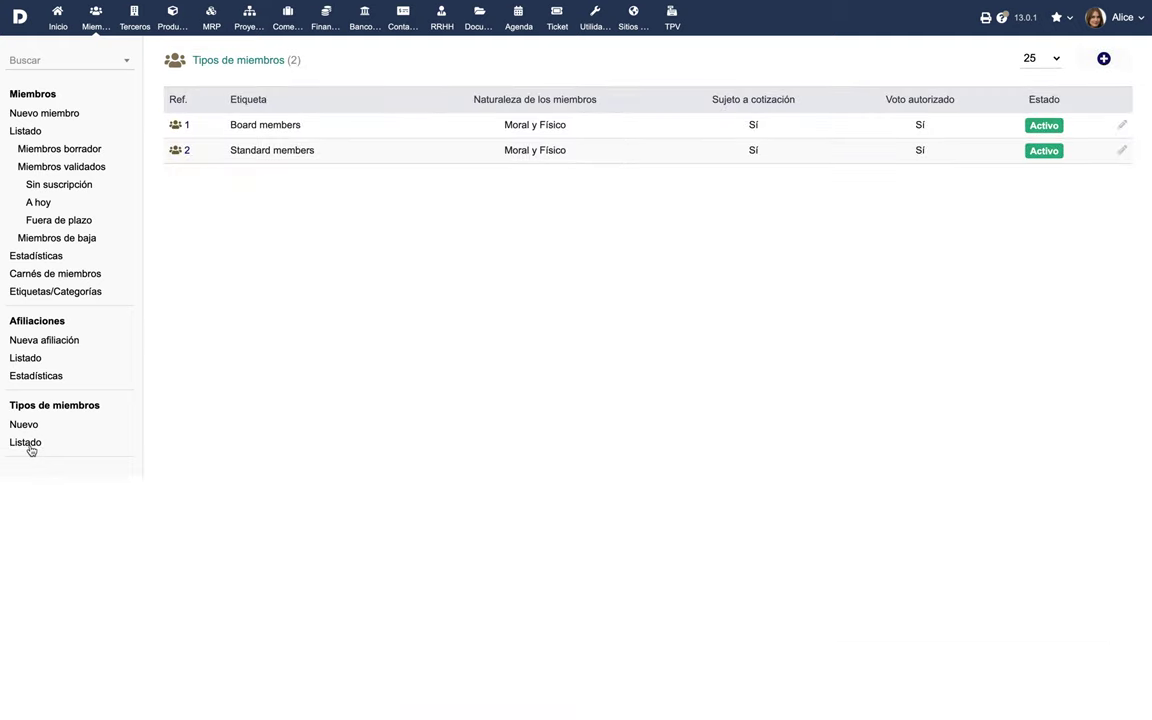
# Create a new member type with subscription required, voting allowed, and a 2-year duration.
pyautogui.click(24, 425)
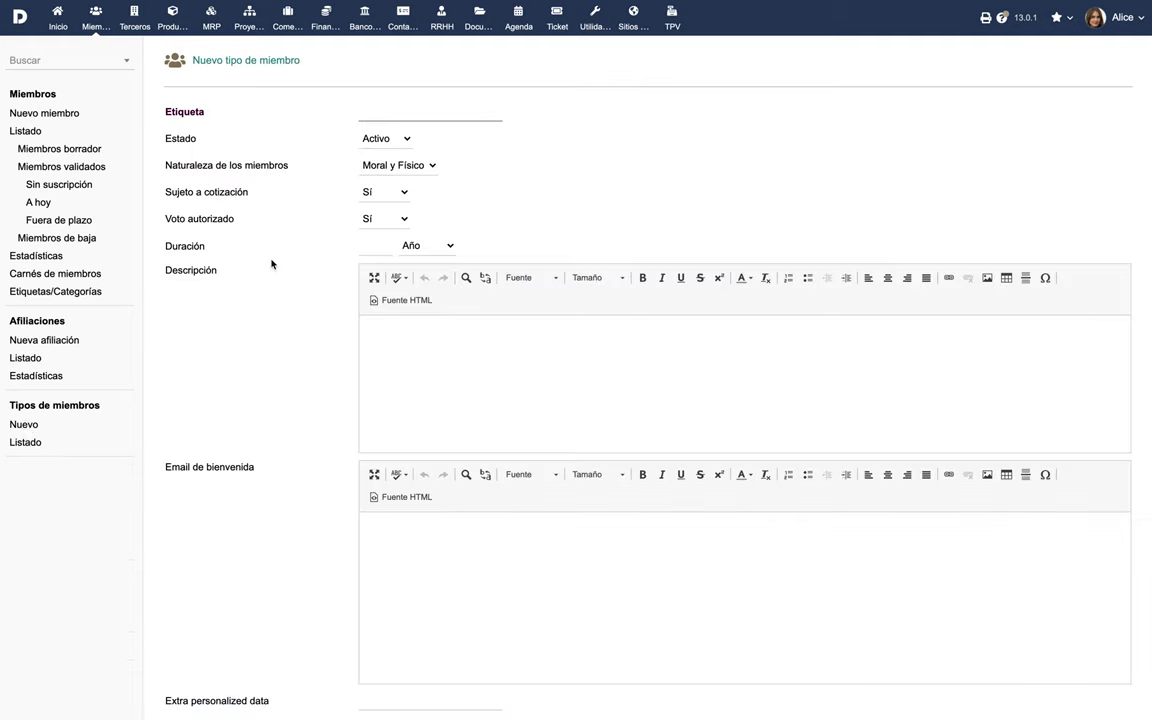
pyautogui.click(379, 195)
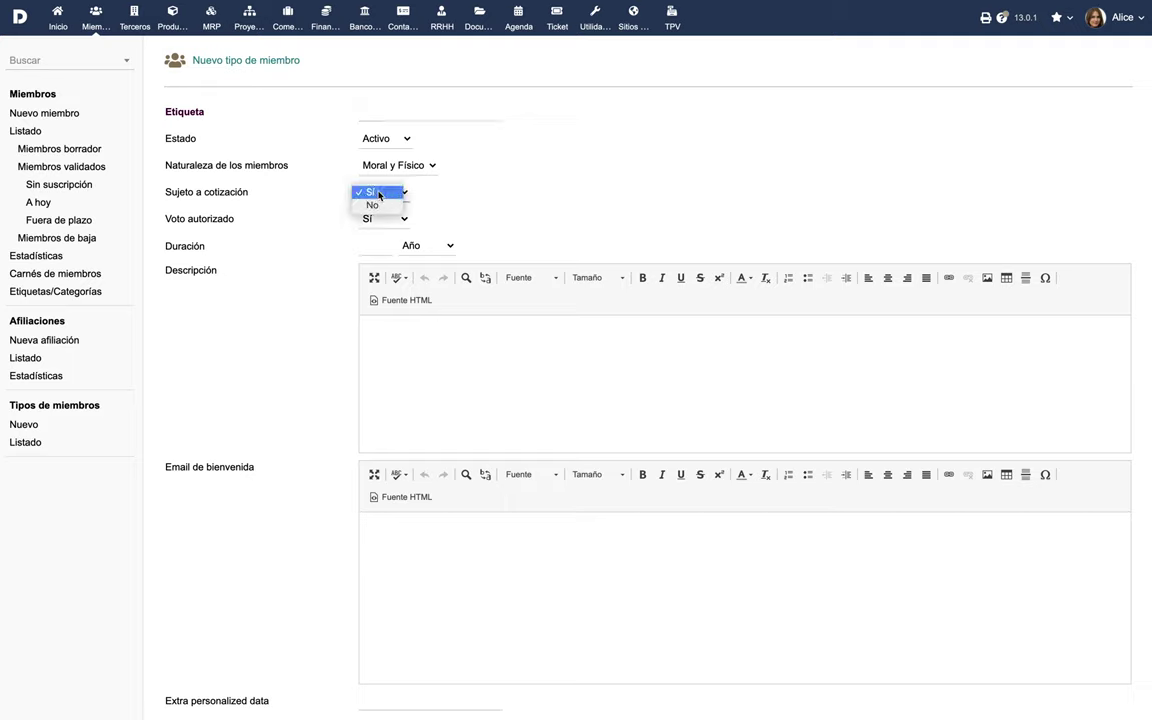
pyautogui.click(378, 193)
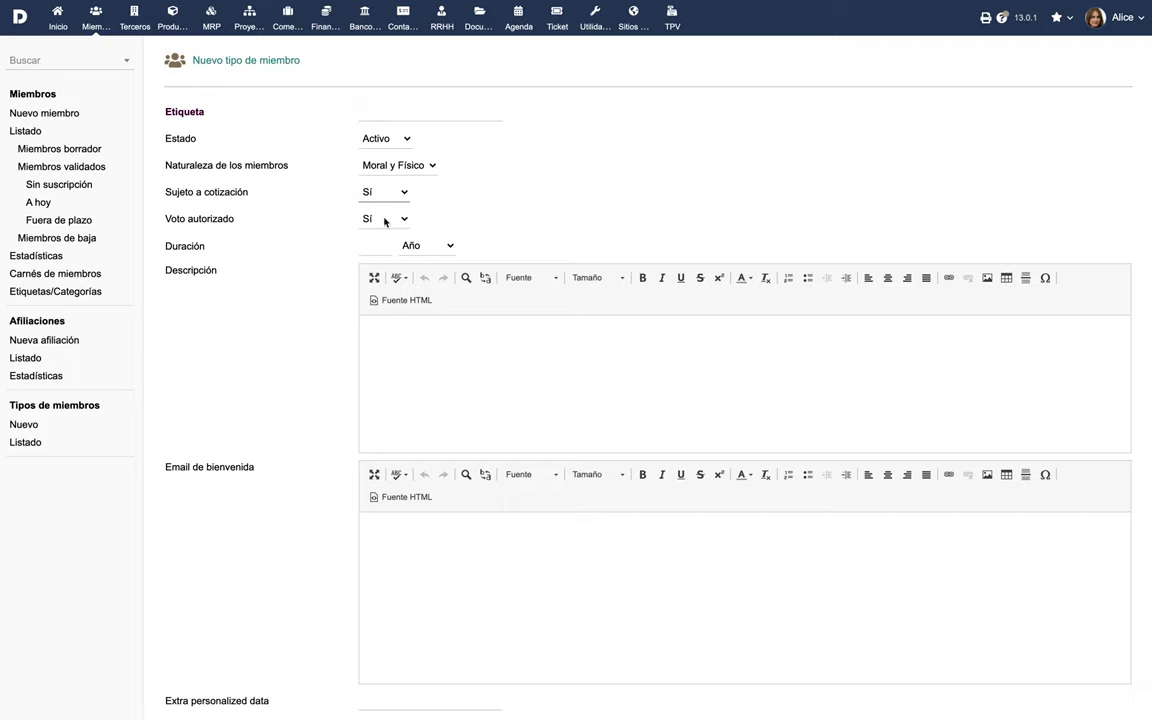
pyautogui.click(385, 220)
pyautogui.click(385, 220)
pyautogui.click(379, 247)
pyautogui.write('2')
pyautogui.click(441, 246)
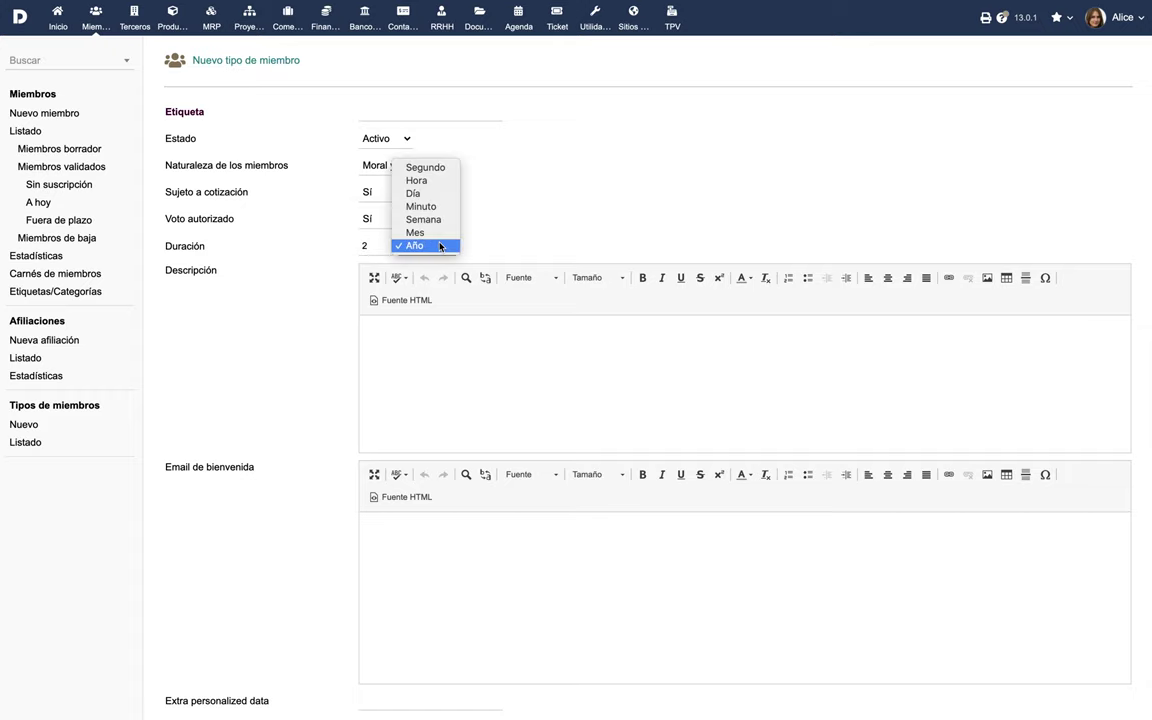
pyautogui.click(440, 246)
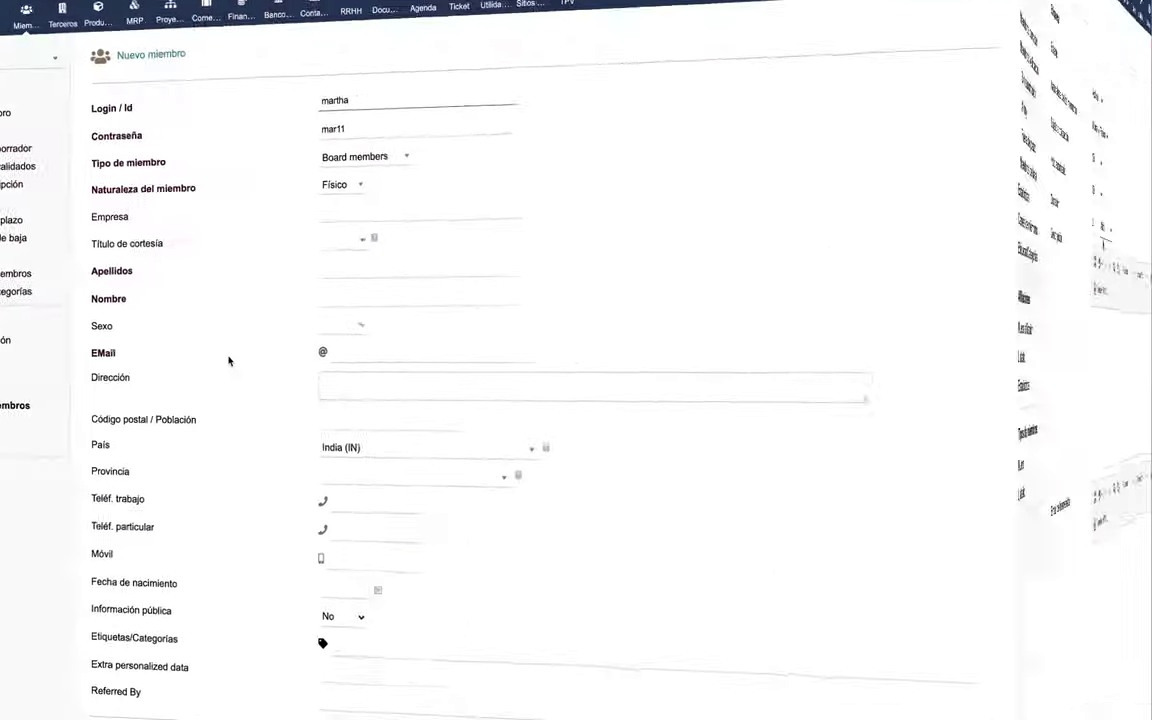
# Fill in the member's surname, first name and e-mail address.
pyautogui.press('Tab')
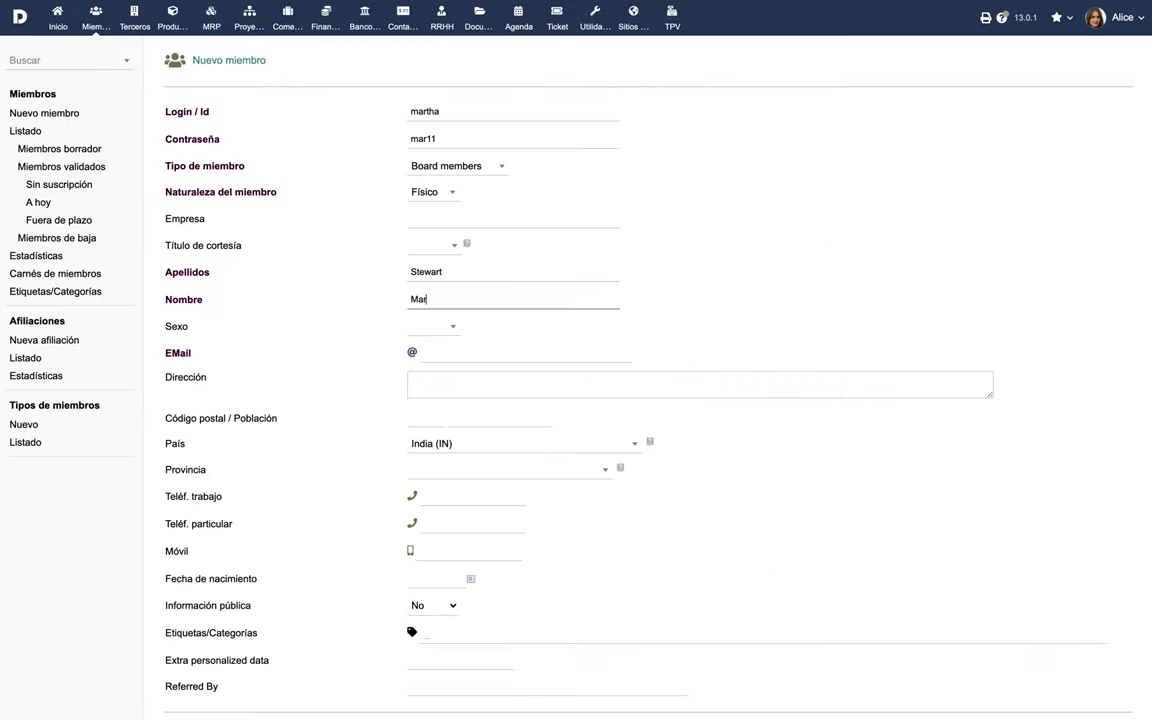
pyautogui.press('Tab')
pyautogui.press('Tab')
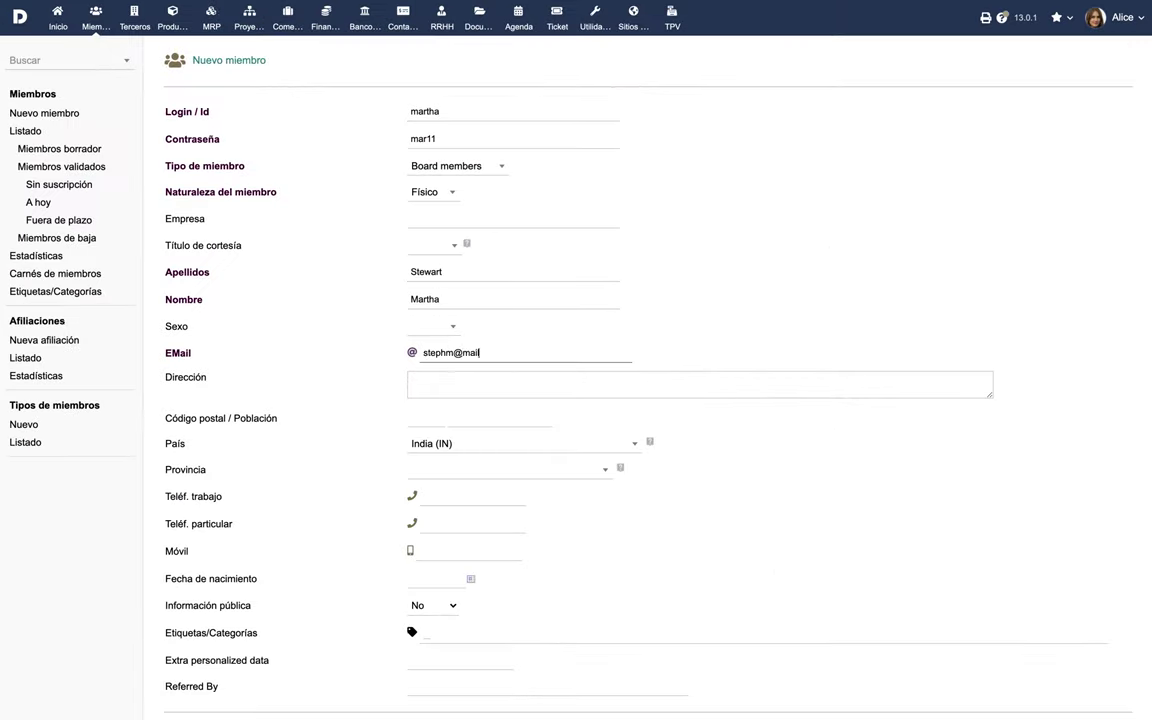
# Enter her street address and postal code, set country Estados Unidos (US), and create the member.
pyautogui.click(466, 376)
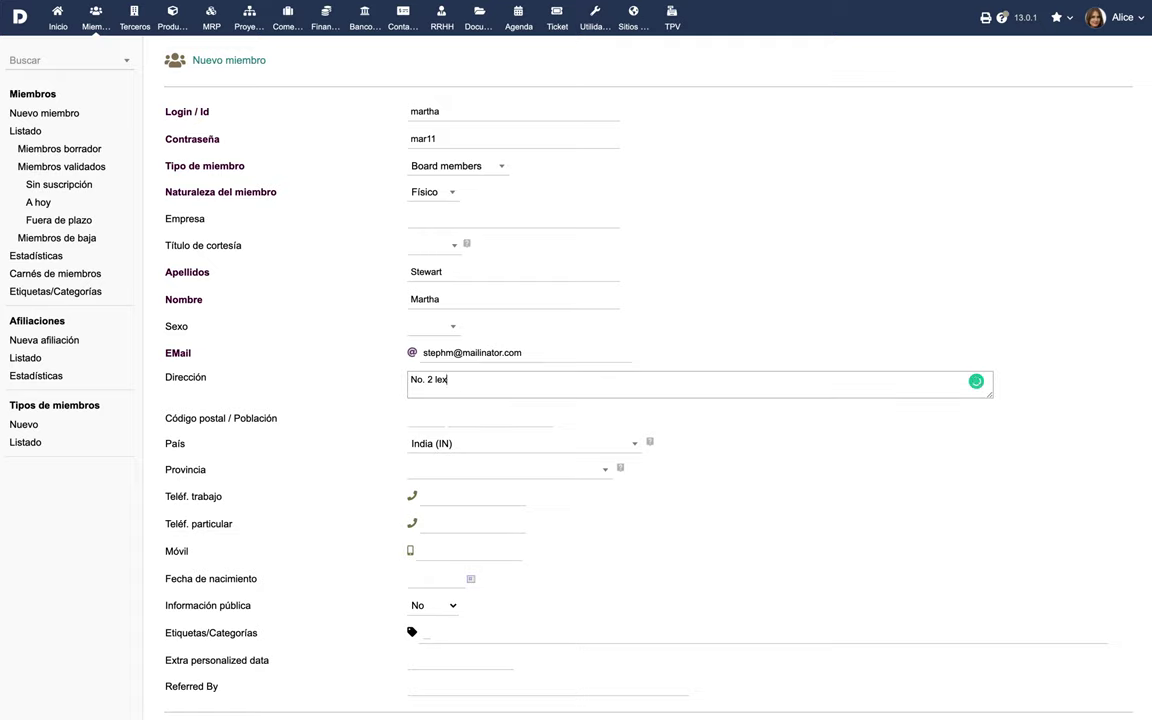
pyautogui.click(430, 418)
pyautogui.write('08869')
pyautogui.click(465, 443)
pyautogui.write('us')
pyautogui.click(450, 357)
pyautogui.scroll(-2, 512, 490)
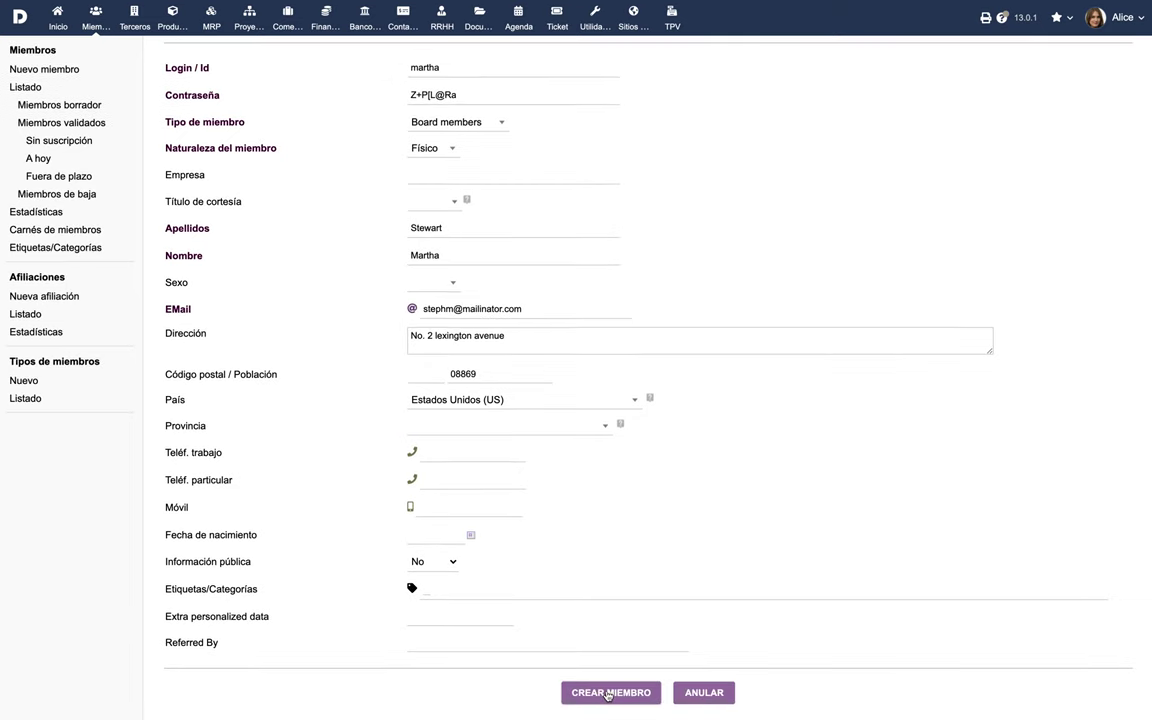
pyautogui.click(608, 692)
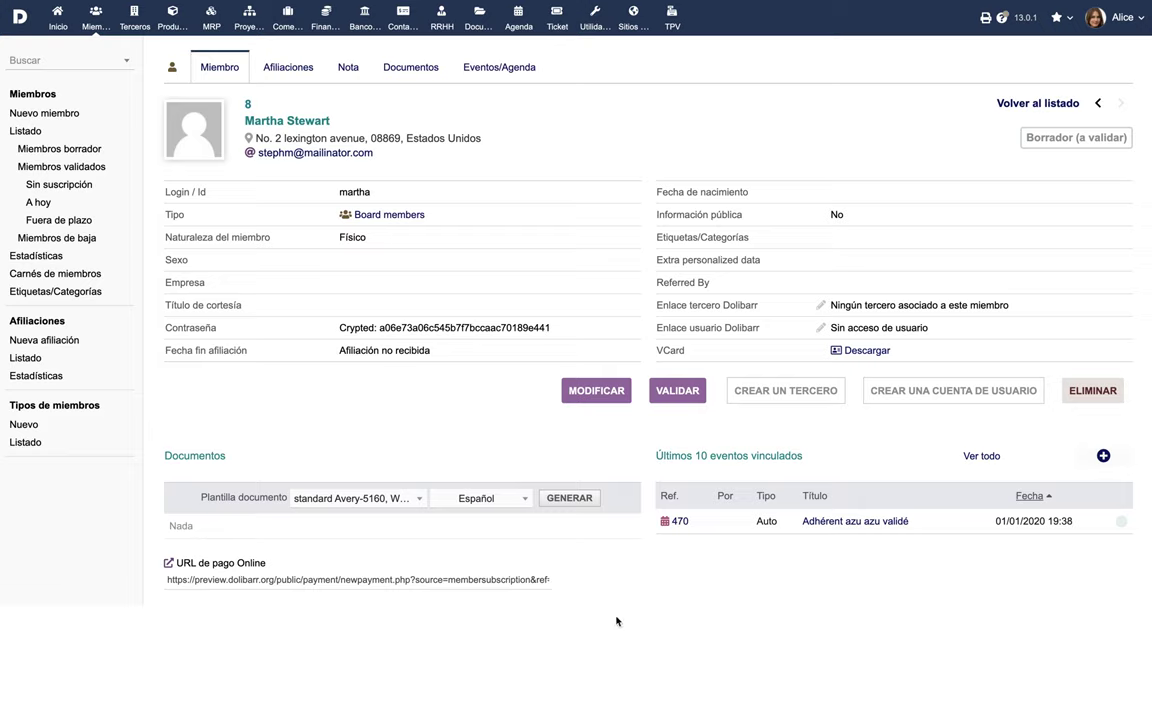
# Validate the member record and confirm with Sí.
pyautogui.click(677, 391)
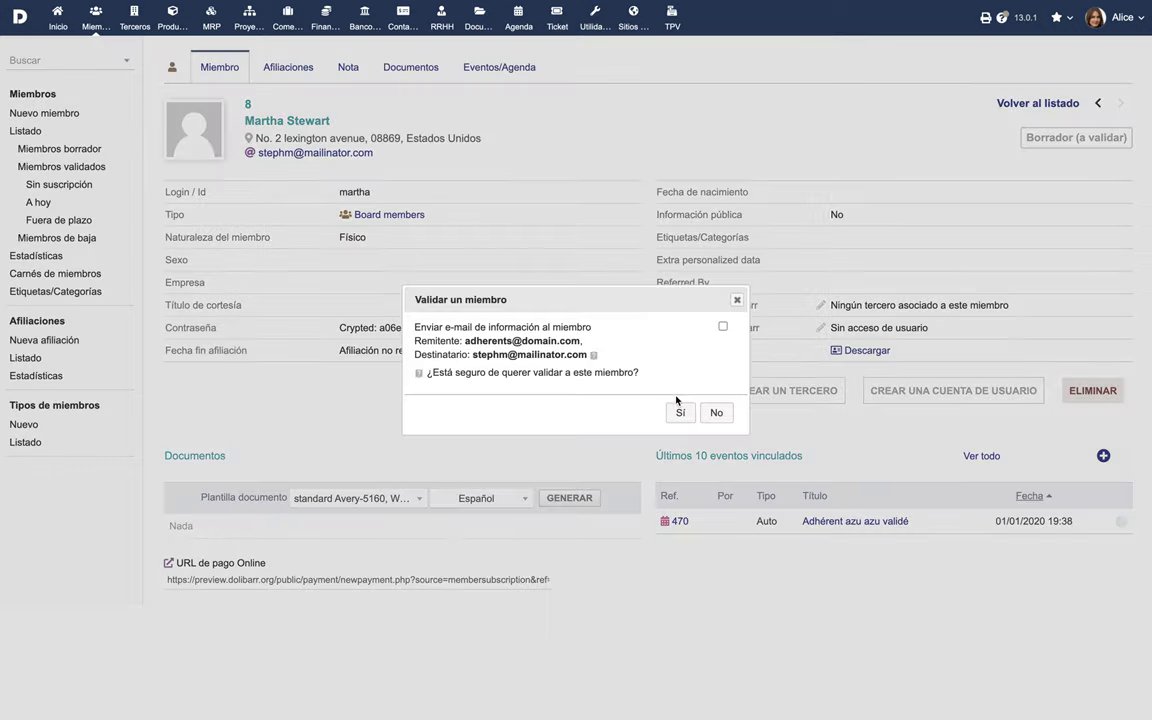
pyautogui.click(681, 415)
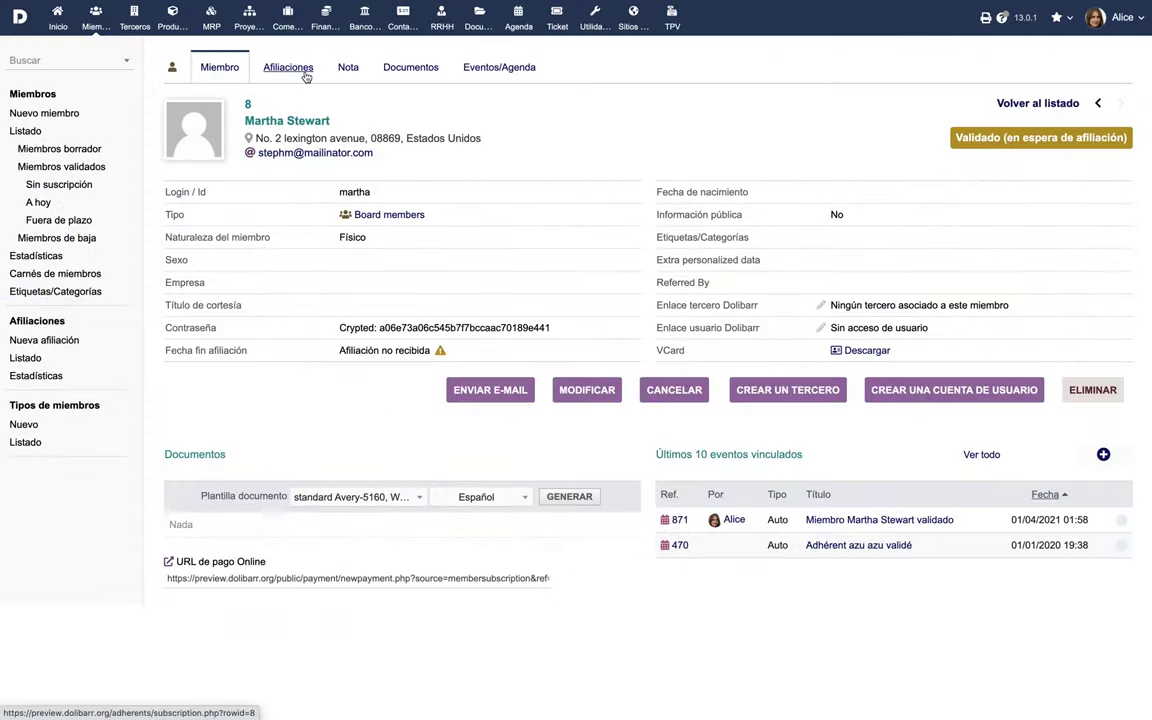
# Begin a new subscription with end date 01/04/2022 and amount 120 €.
pyautogui.click(305, 76)
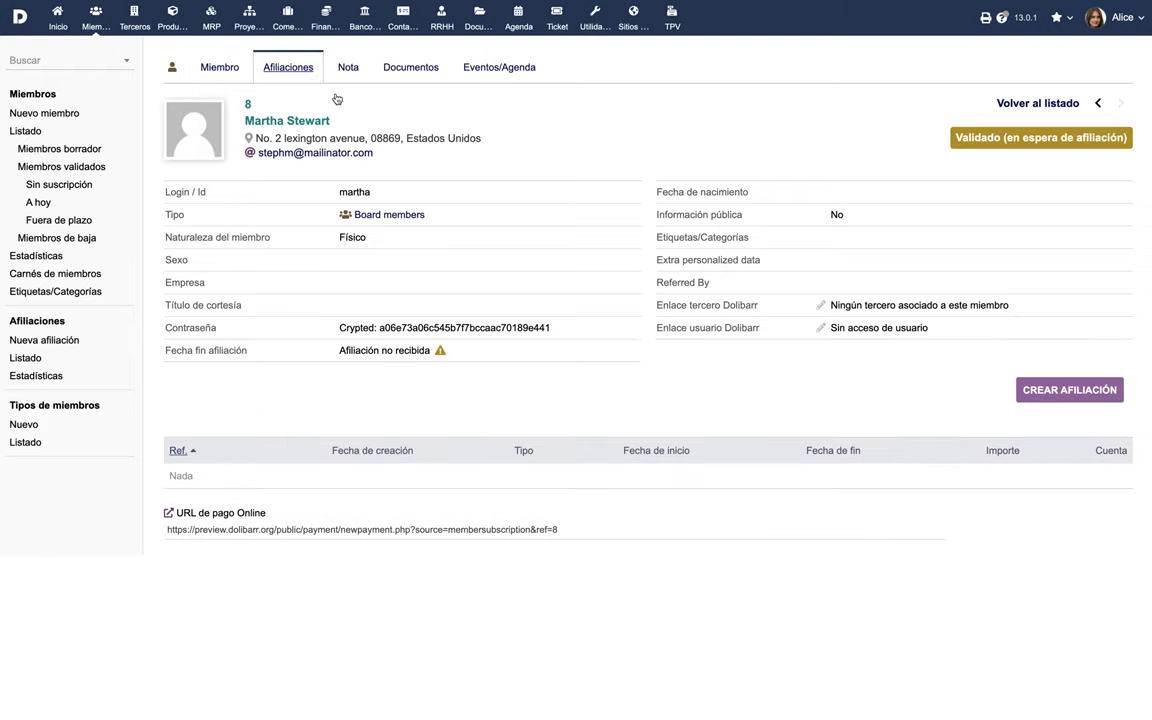
pyautogui.click(1049, 391)
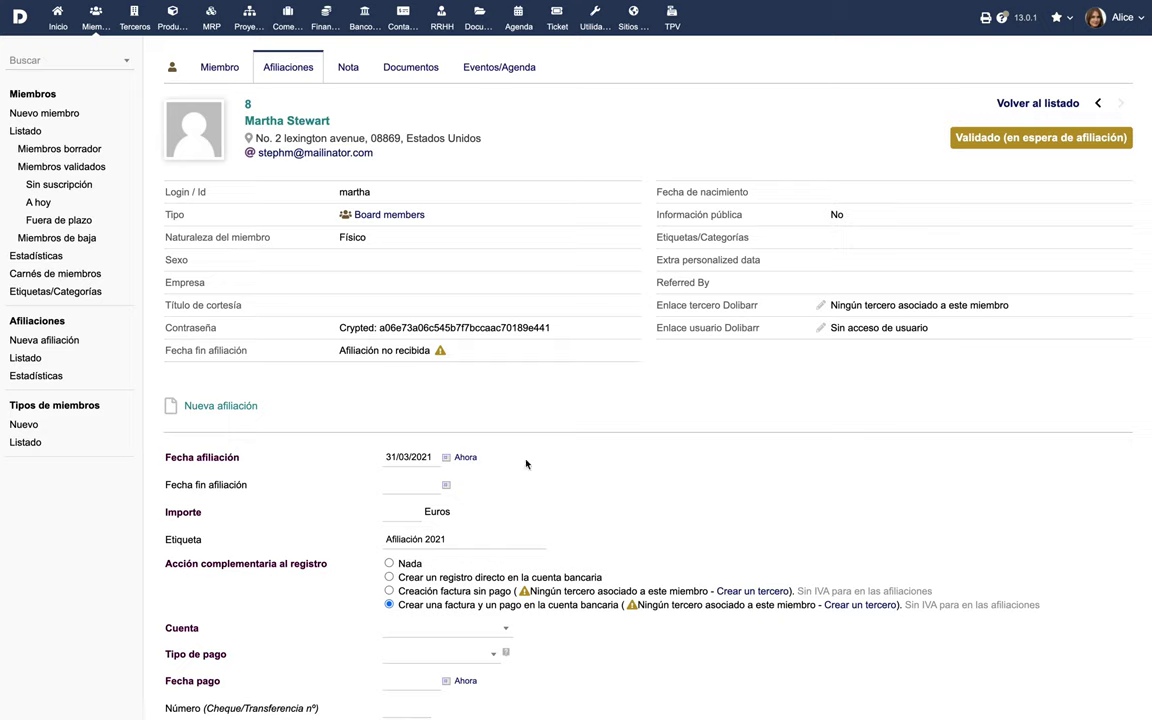
pyautogui.click(446, 484)
pyautogui.click(490, 511)
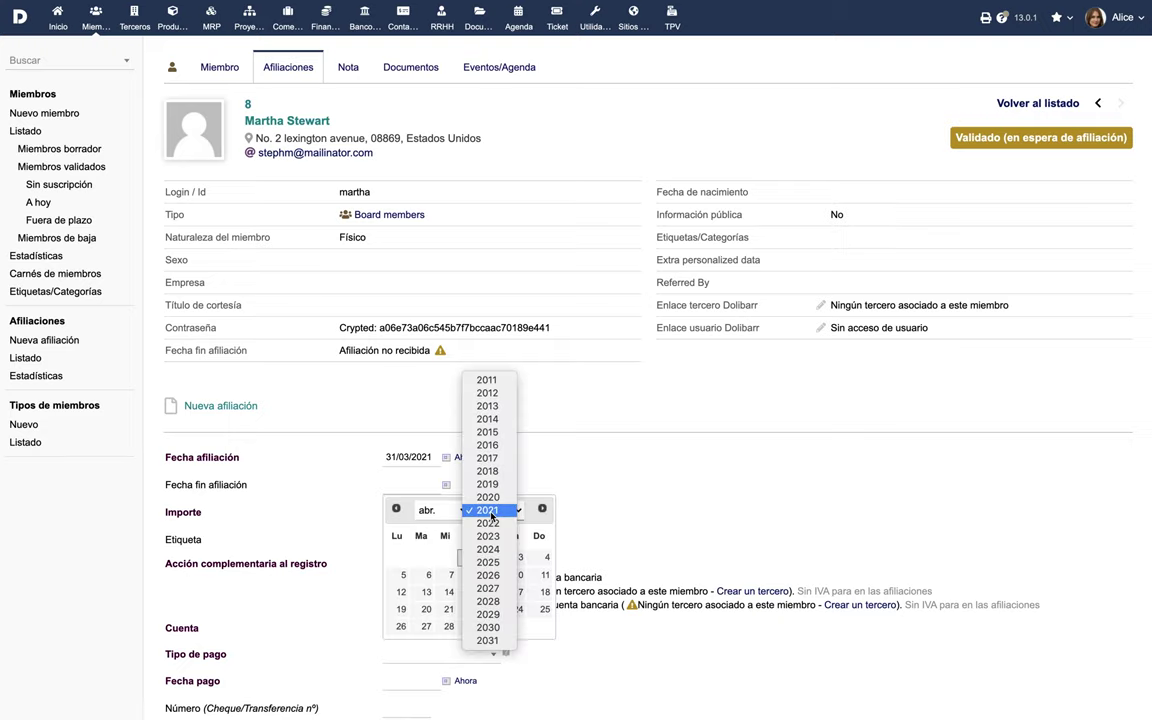
pyautogui.click(491, 522)
pyautogui.click(496, 558)
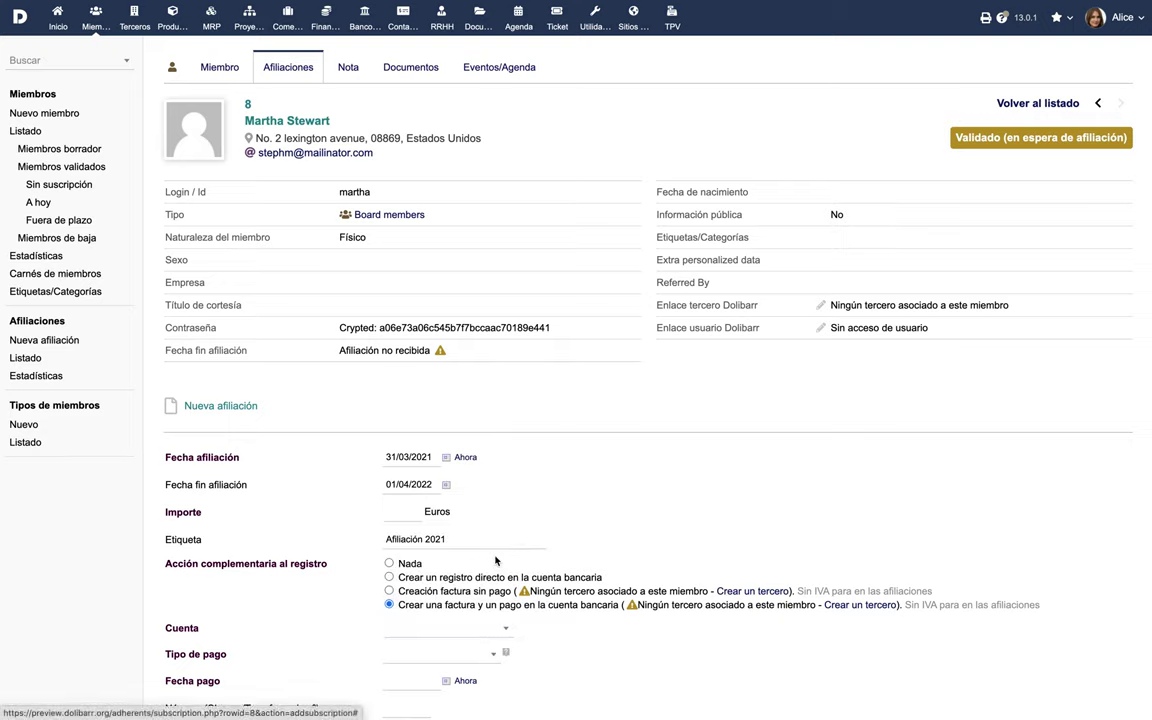
pyautogui.click(400, 513)
pyautogui.write('120')
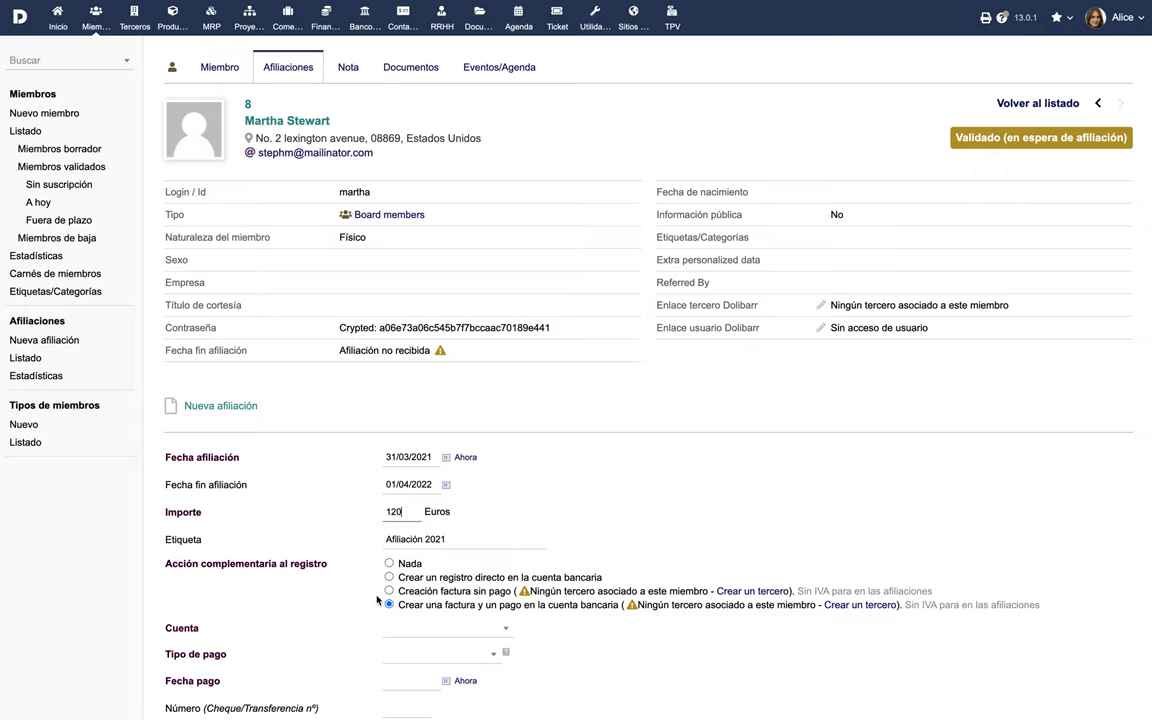
# Record the payment directly in Luxemburg Bank Account by bank transfer dated today, and save.
pyautogui.click(389, 577)
pyautogui.scroll(-2, 448, 576)
pyautogui.click(450, 543)
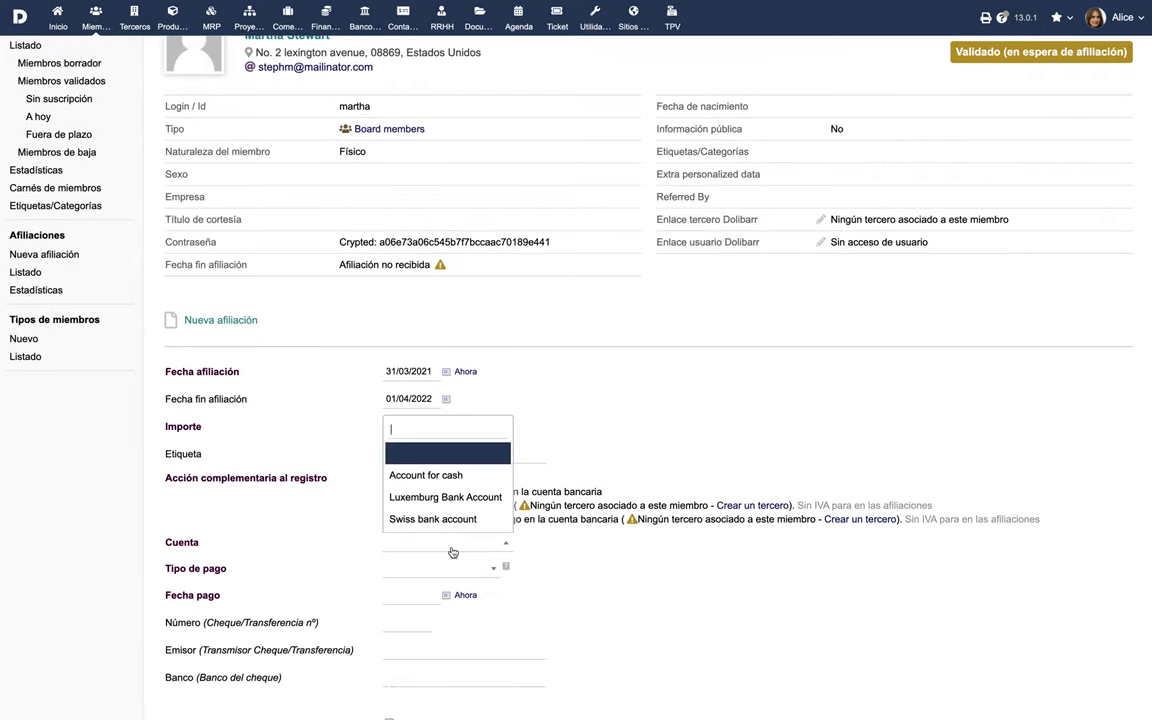
pyautogui.click(446, 497)
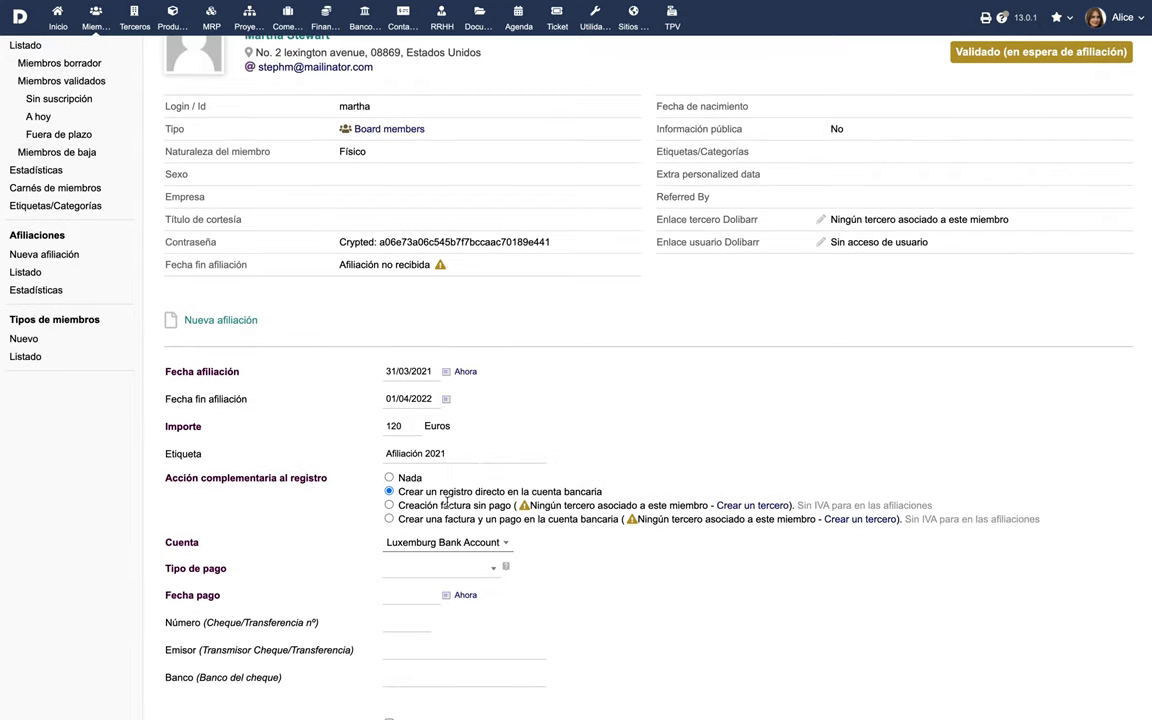
pyautogui.click(462, 574)
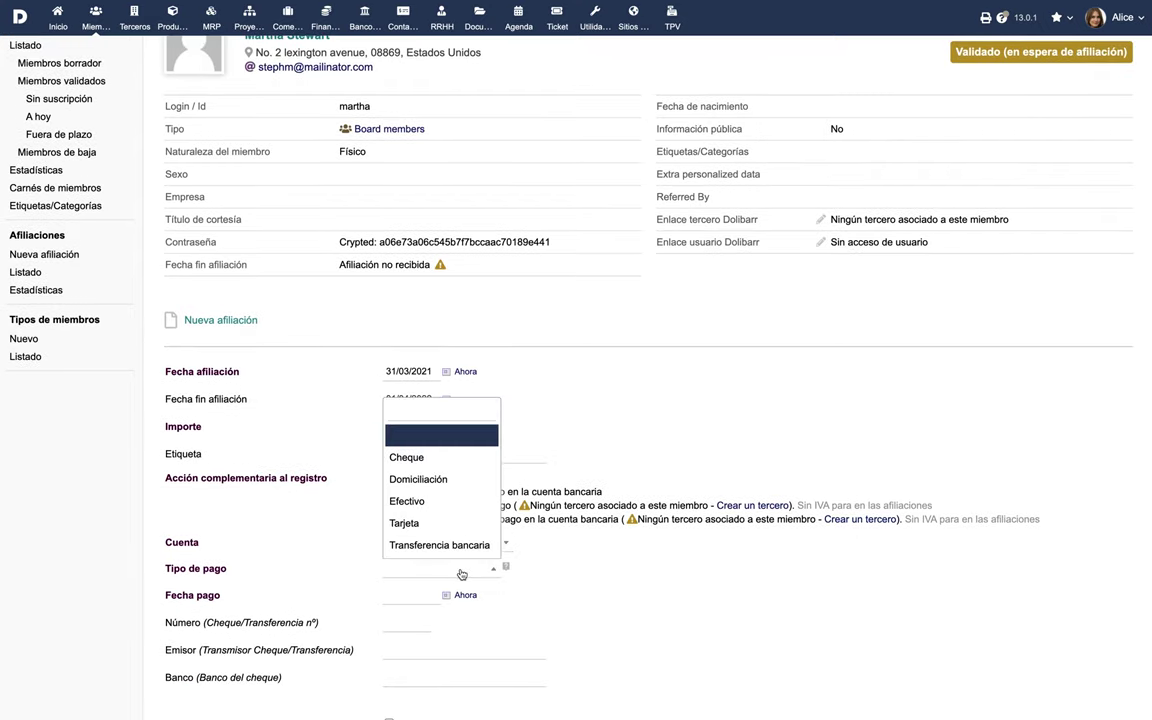
pyautogui.click(450, 545)
pyautogui.click(465, 596)
pyautogui.scroll(-2, 501, 612)
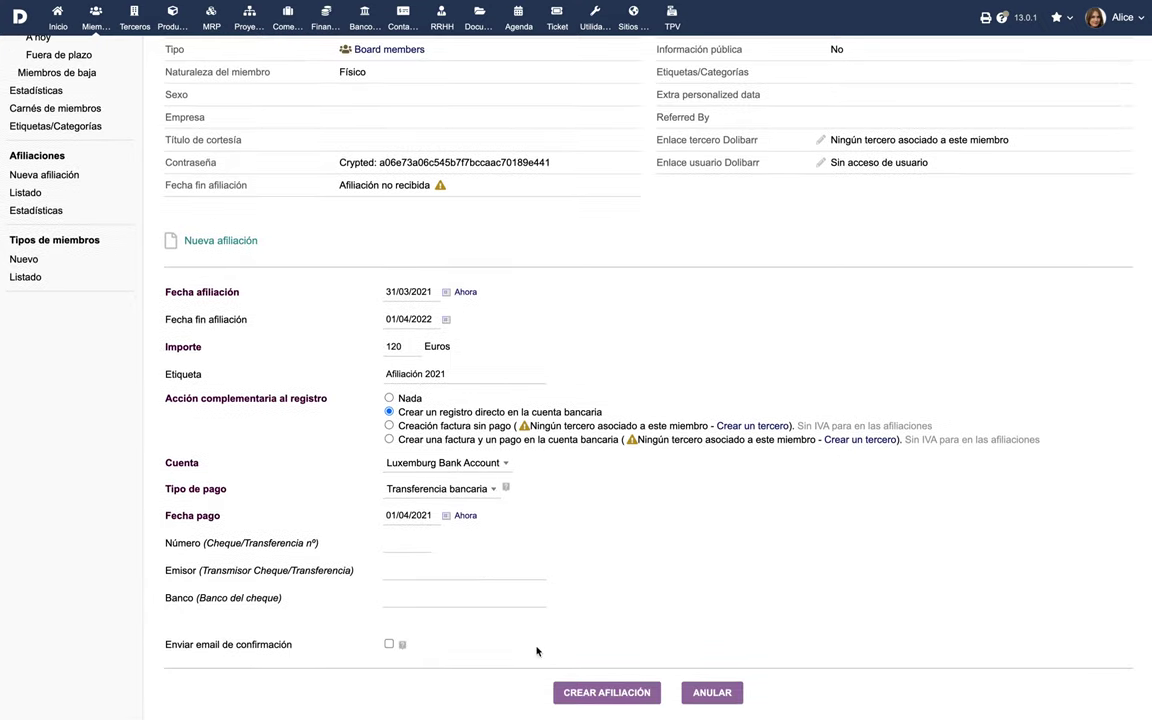
pyautogui.click(586, 690)
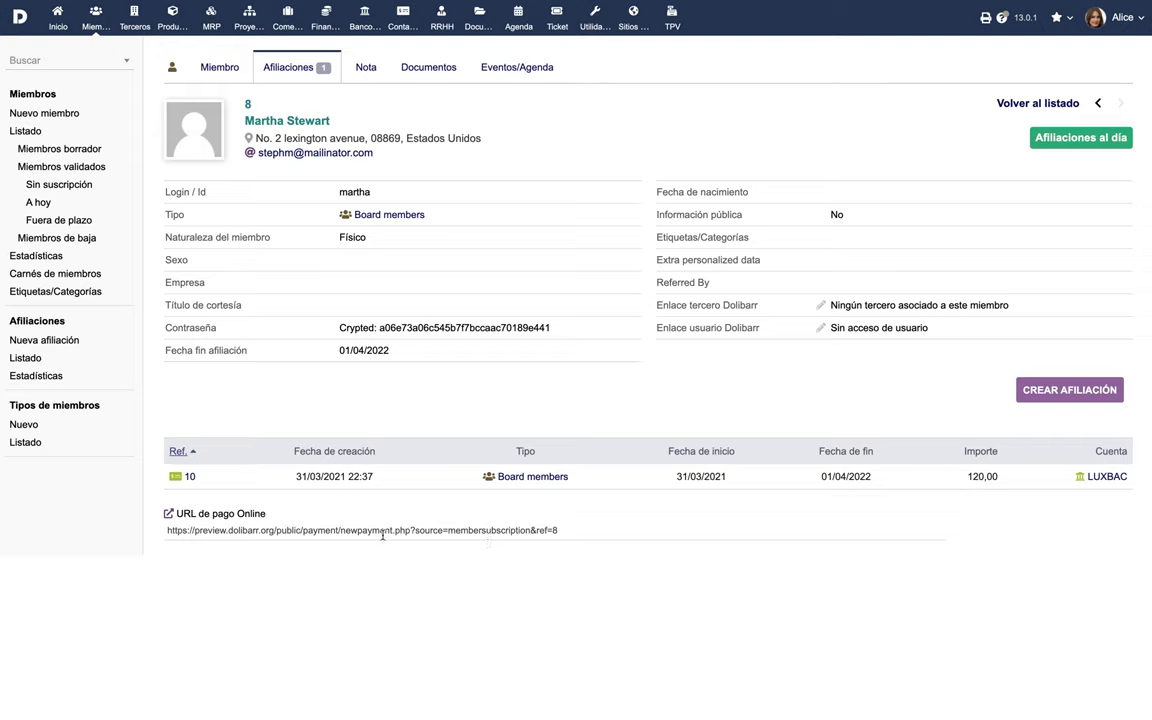
# Go to the member's online payment page via its payment URL.
pyautogui.click(381, 533)
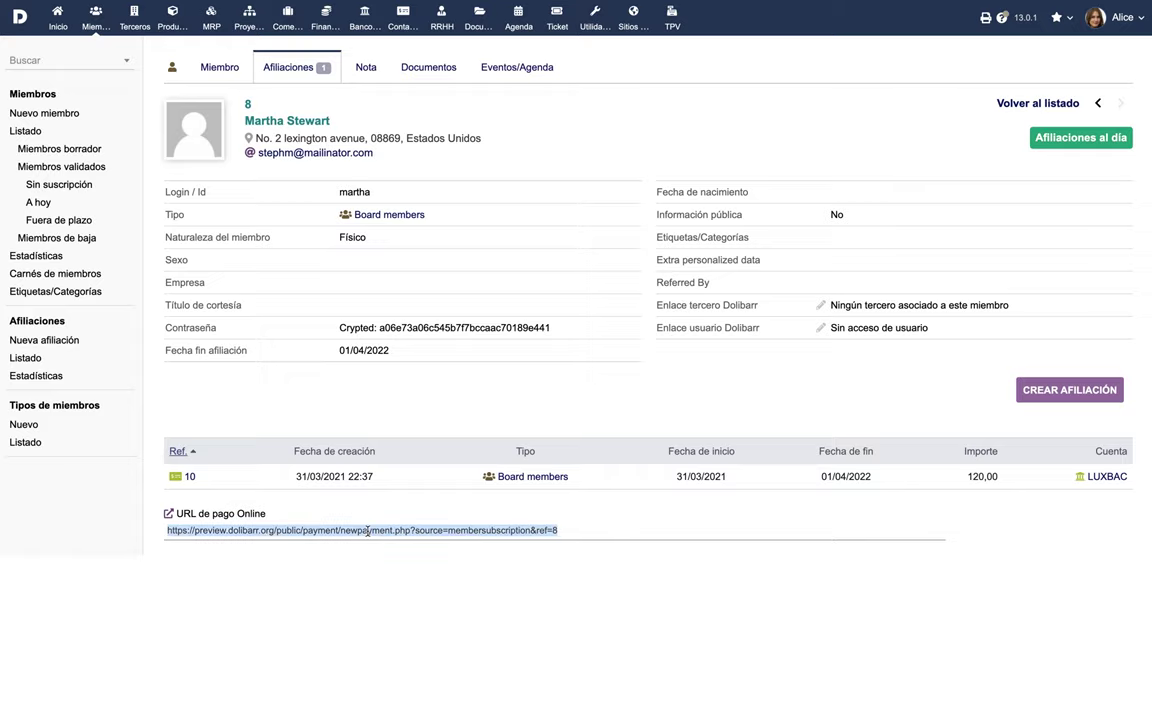
pyautogui.rightClick(368, 533)
pyautogui.click(421, 607)
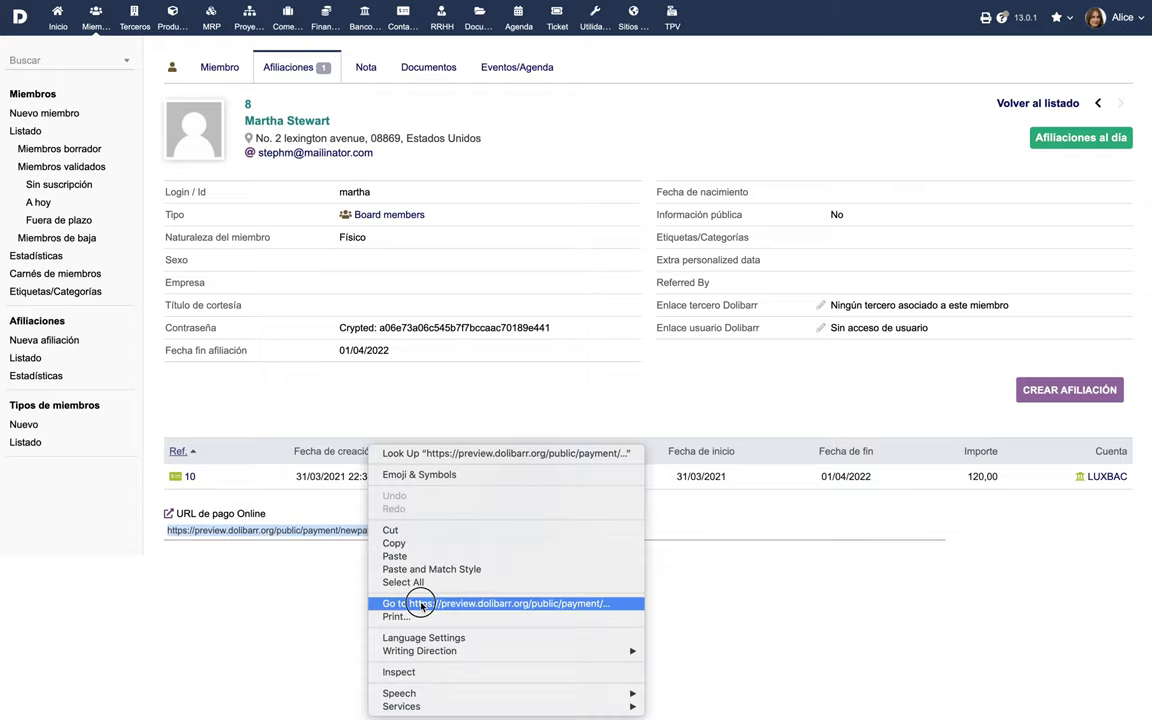
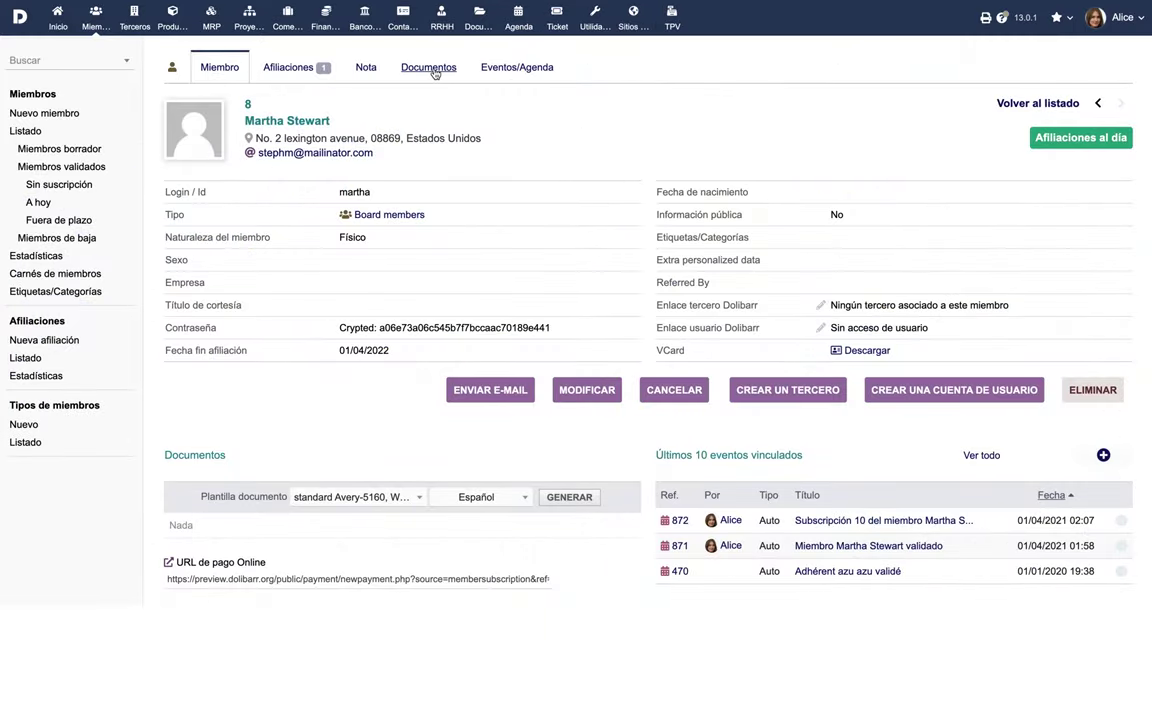
# Upload Bill.jpg to the member's Documentos tab, then view the member's events list.
pyautogui.click(430, 69)
pyautogui.click(201, 433)
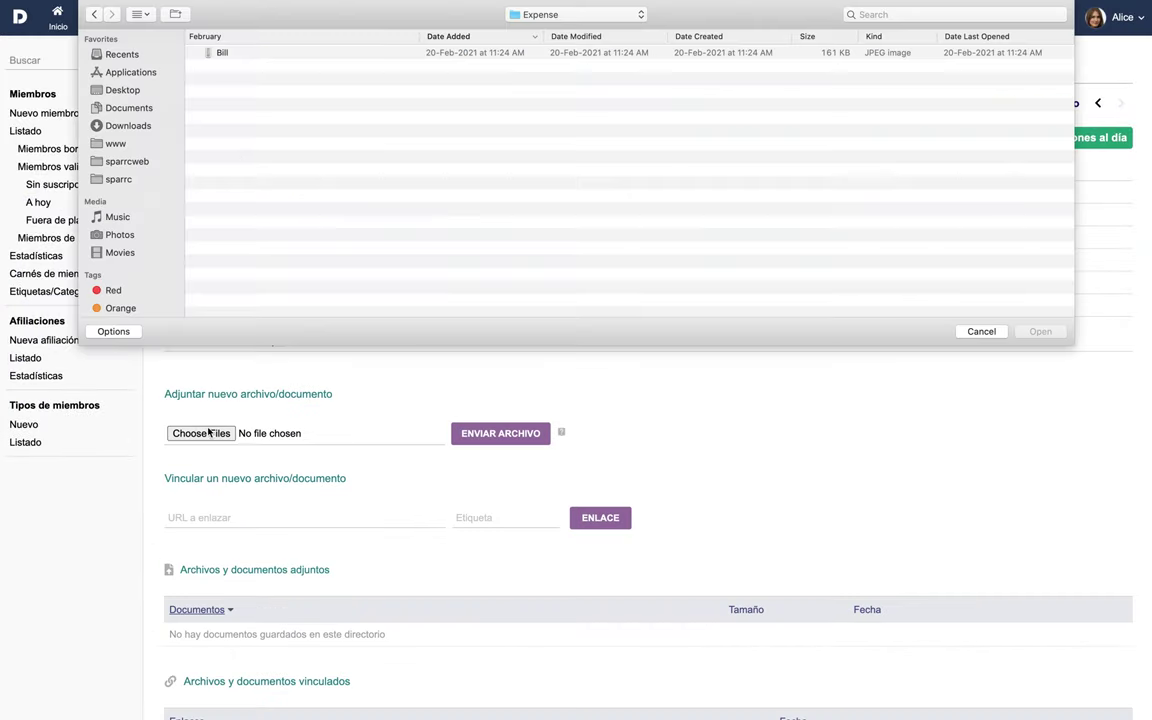
pyautogui.click(210, 53)
pyautogui.click(1040, 331)
pyautogui.click(496, 431)
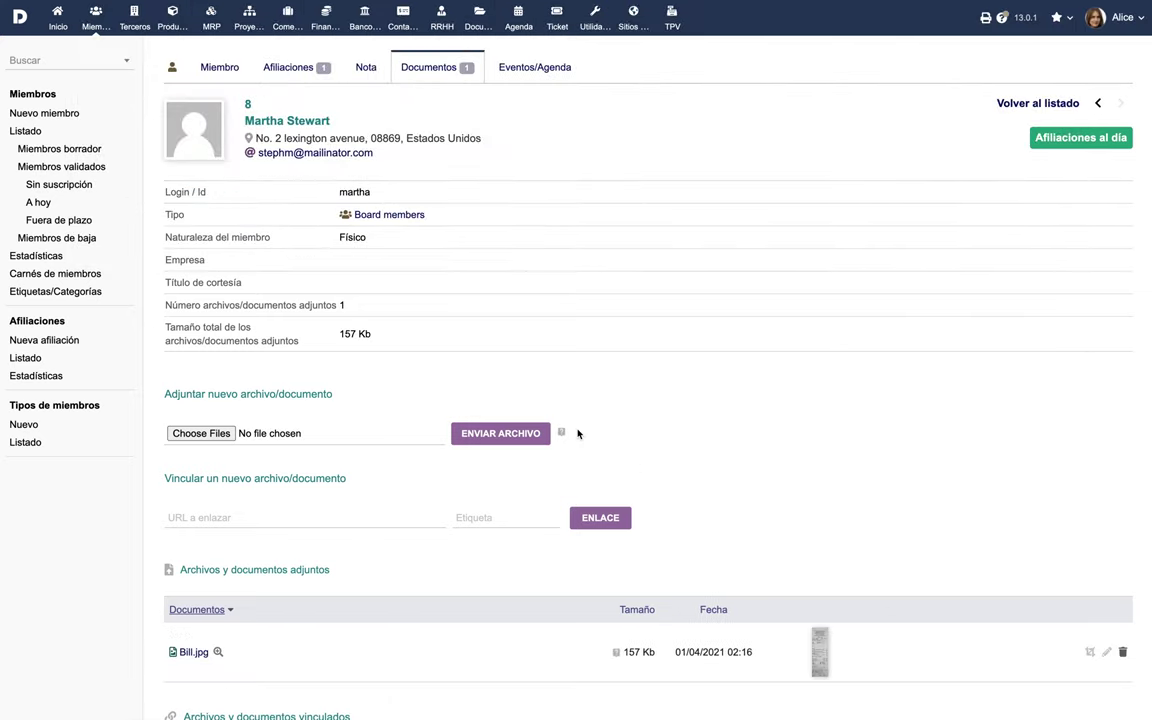
pyautogui.click(533, 70)
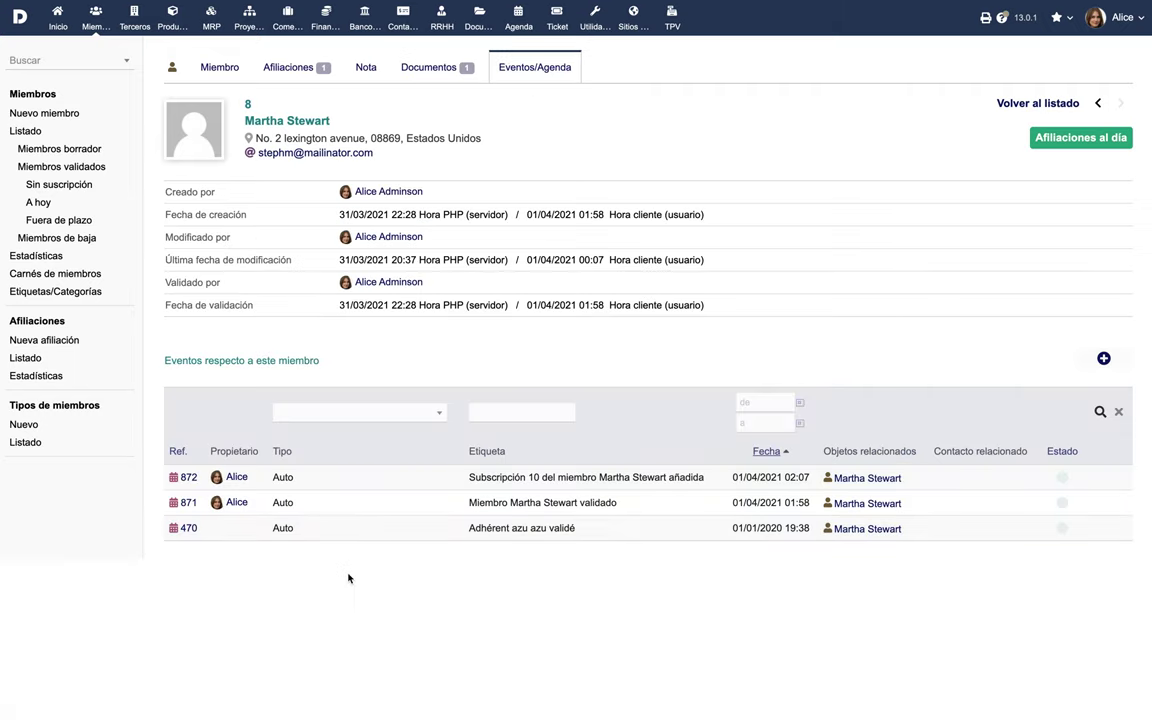
# Start terminating the membership but answer No, then show the list of all 8 members.
pyautogui.click(219, 72)
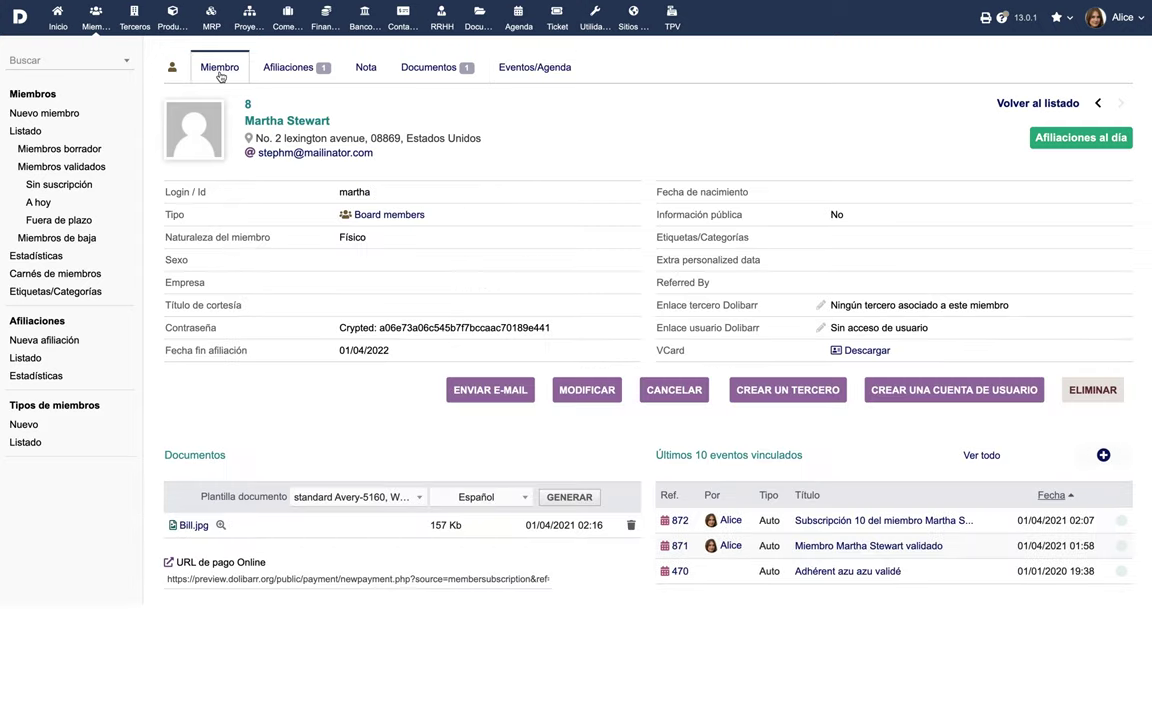
pyautogui.click(675, 391)
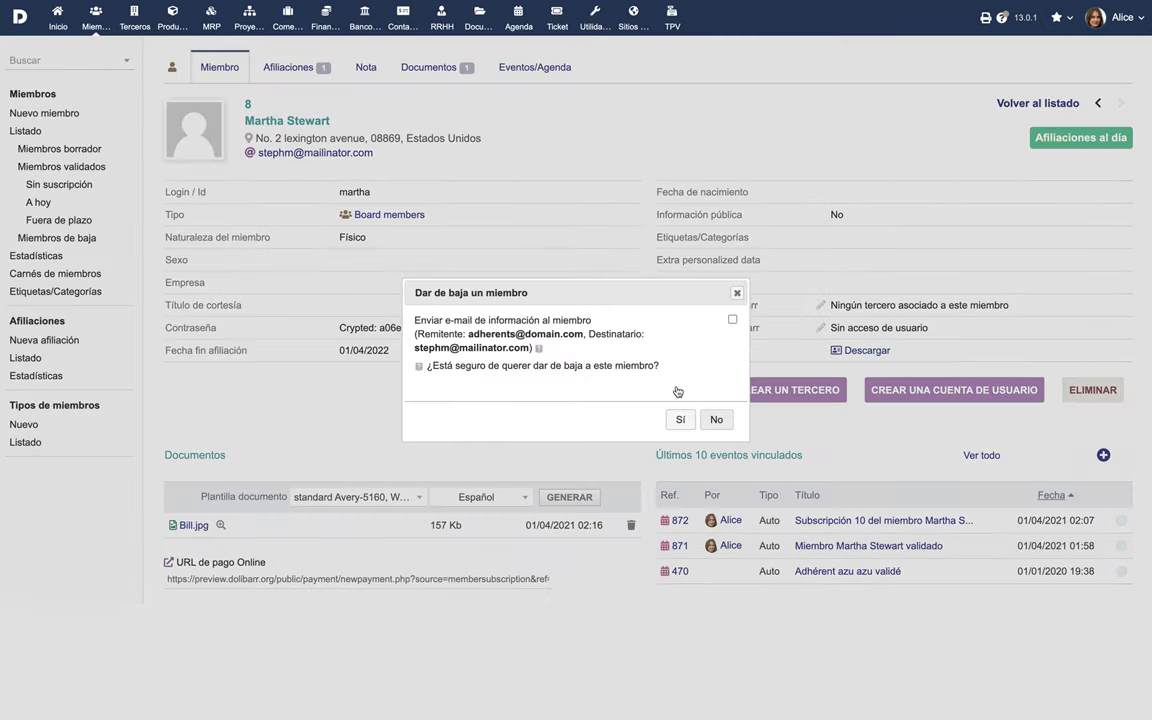
pyautogui.click(716, 419)
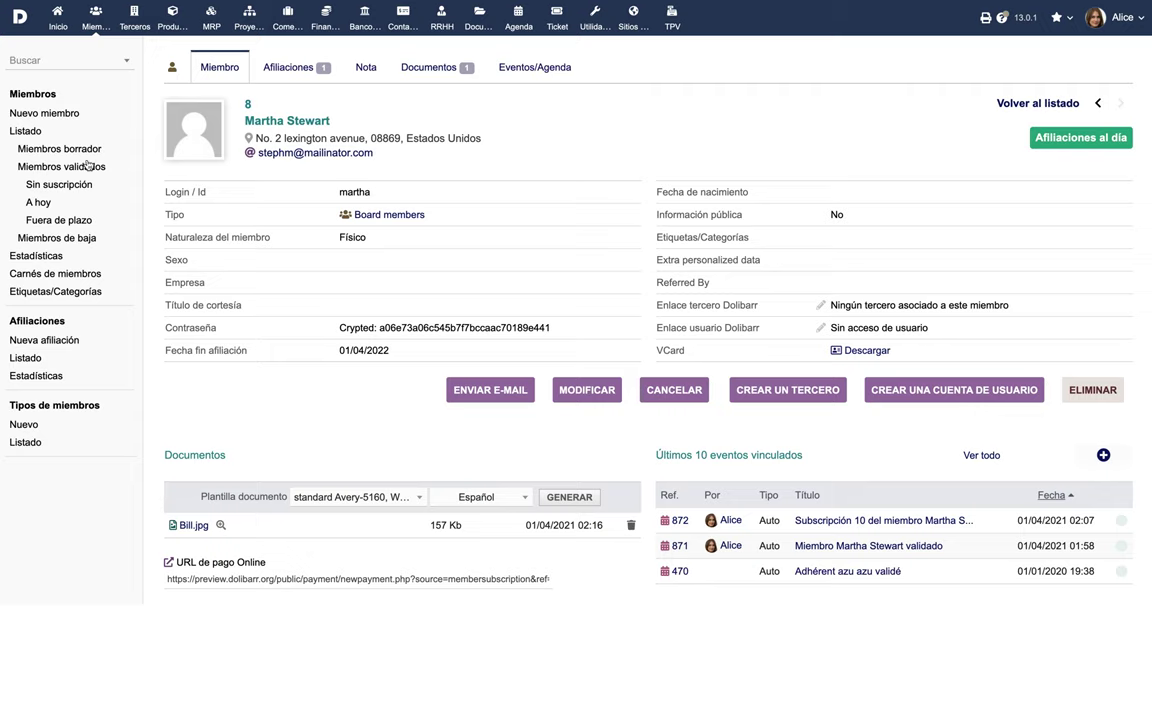
pyautogui.click(26, 132)
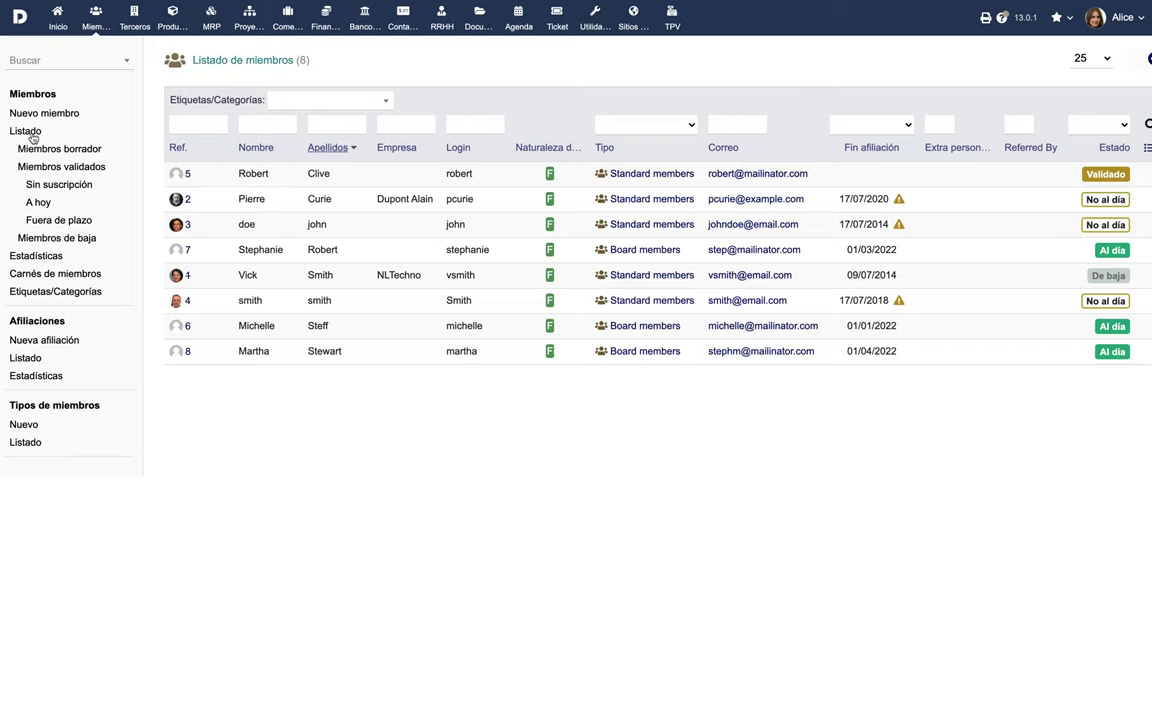
# Filter members by draft, validated, no subscription, up to date, overdue, terminated, then view statistics.
pyautogui.click(52, 148)
pyautogui.click(57, 166)
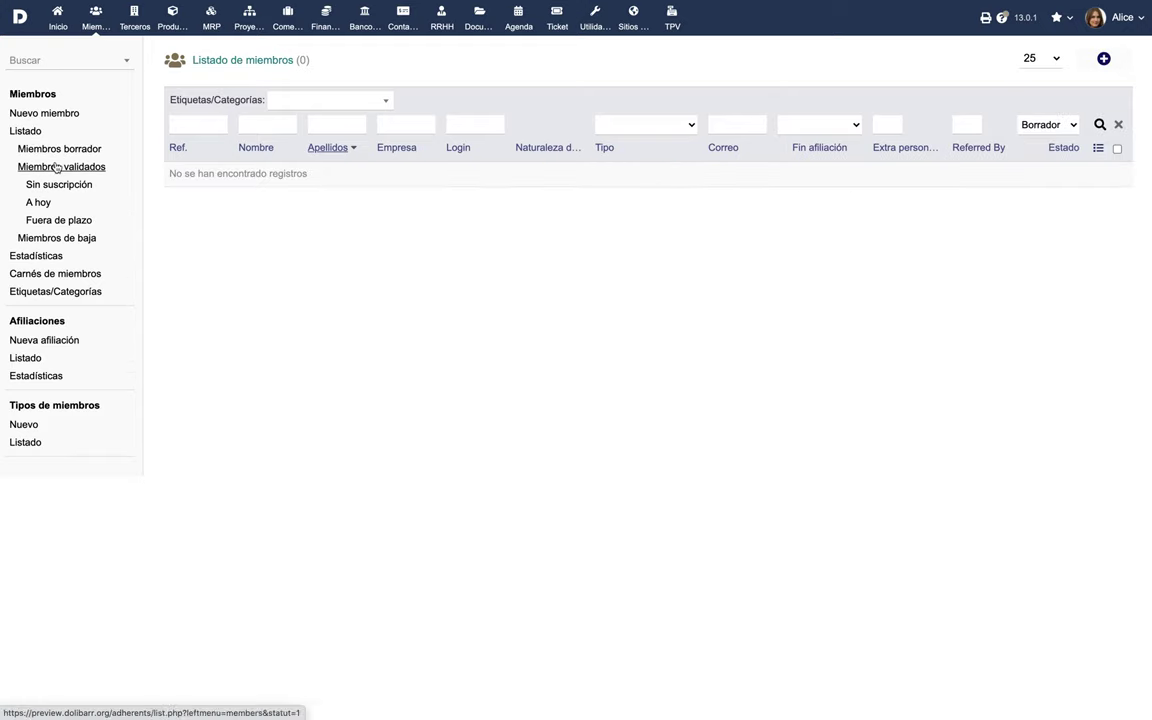
pyautogui.click(57, 184)
pyautogui.click(40, 202)
pyautogui.click(57, 221)
pyautogui.click(40, 238)
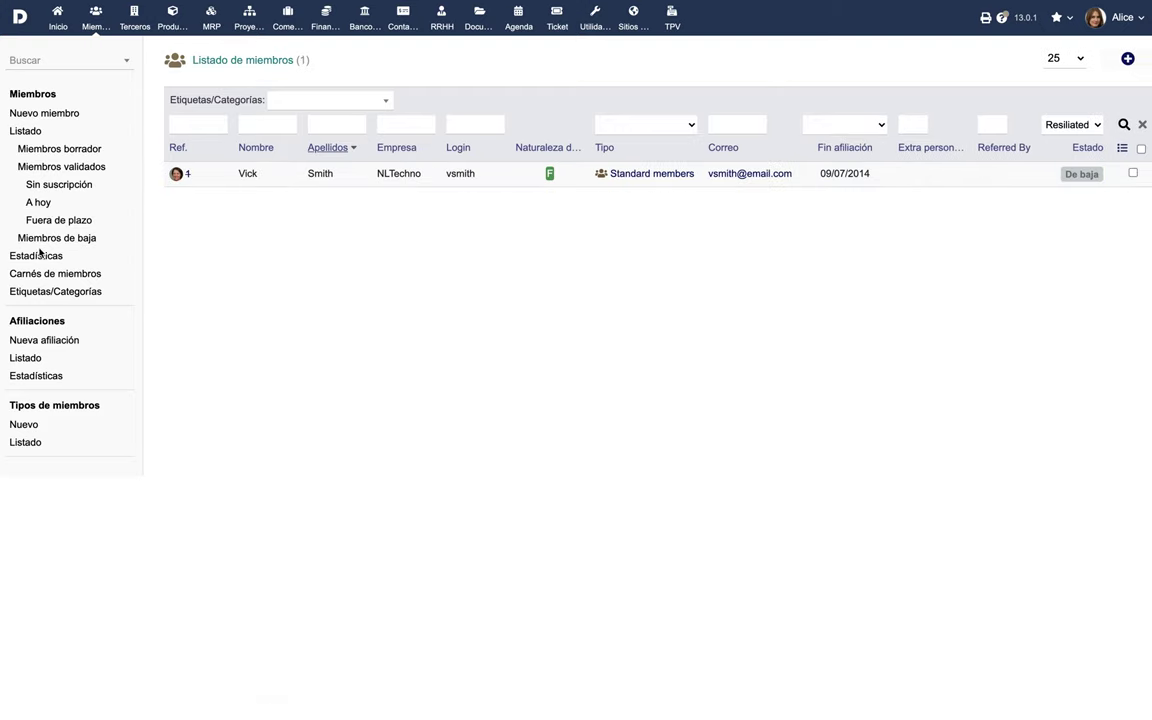
pyautogui.click(36, 257)
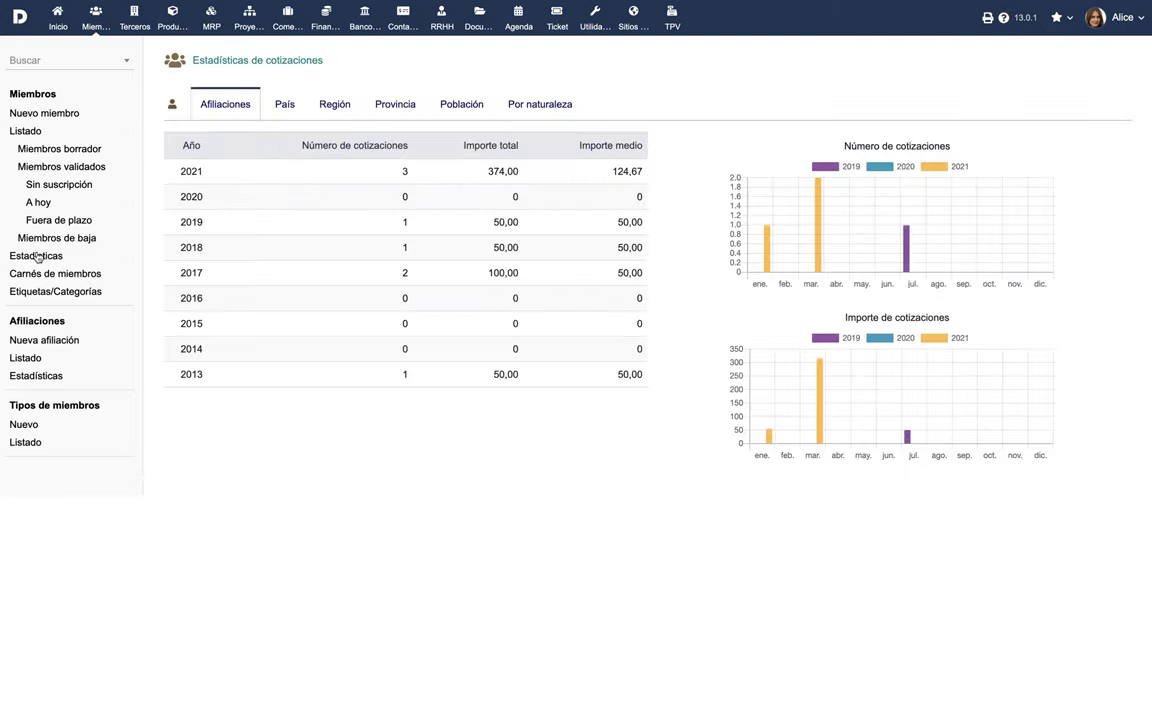
# Check the País, Región and Provincia statistics tabs, then open Carnés de miembros.
pyautogui.click(293, 104)
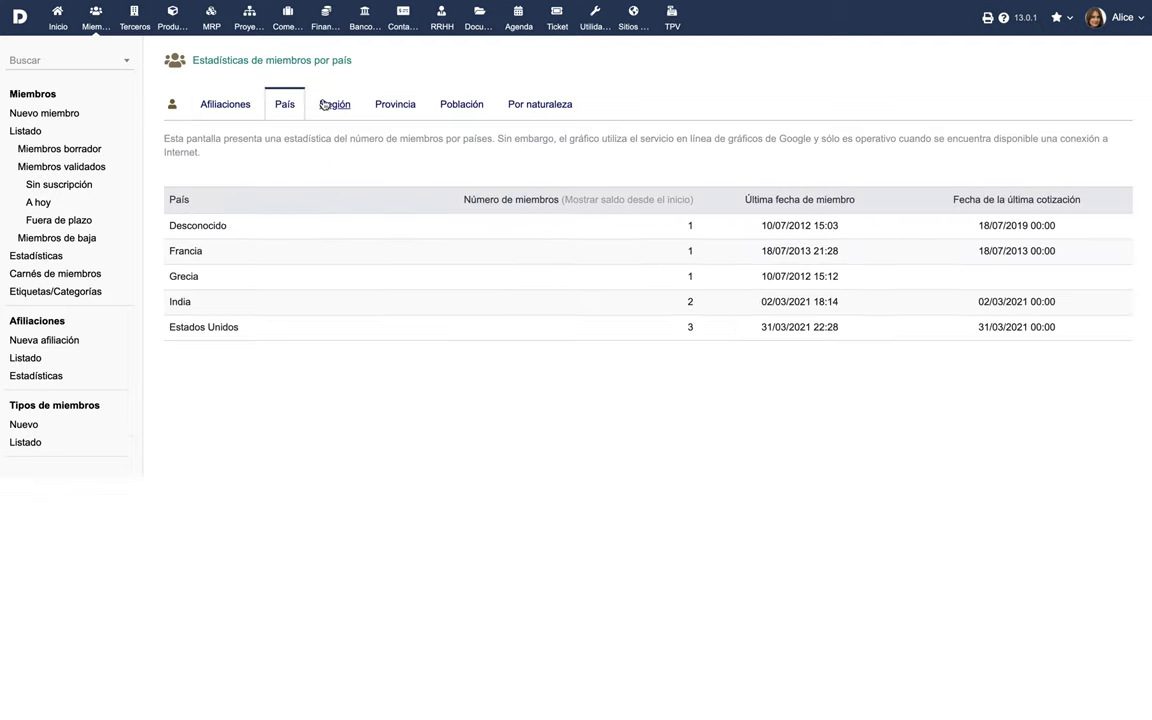
pyautogui.click(329, 105)
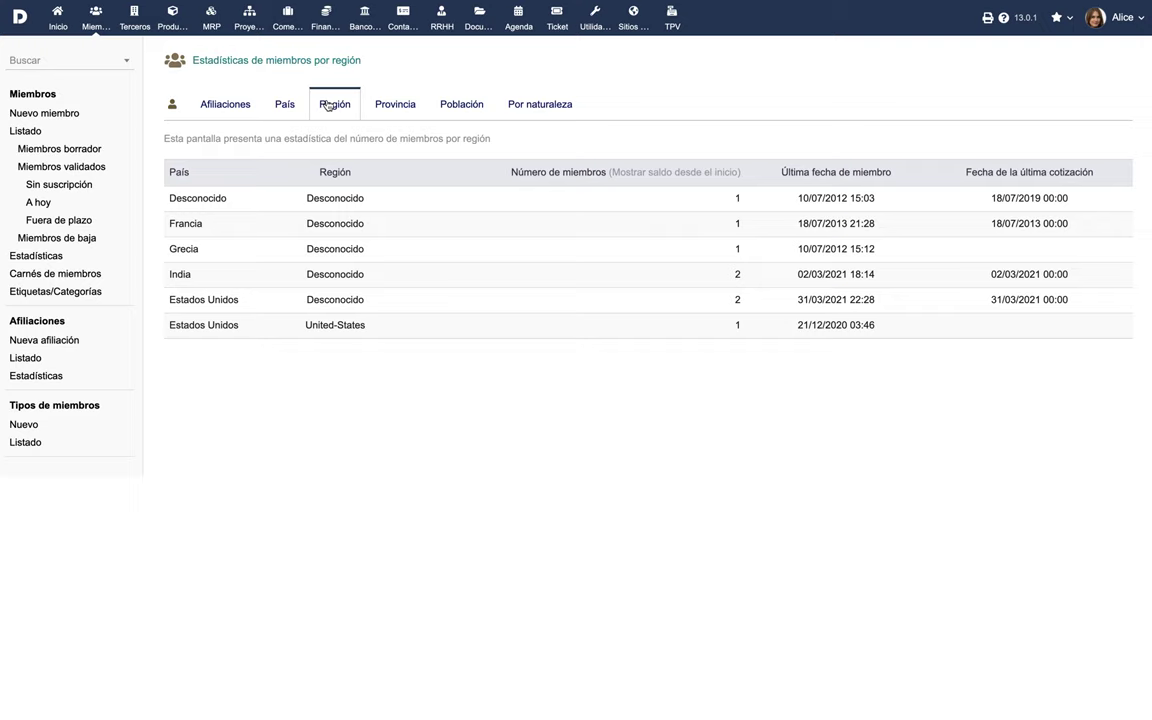
pyautogui.click(390, 105)
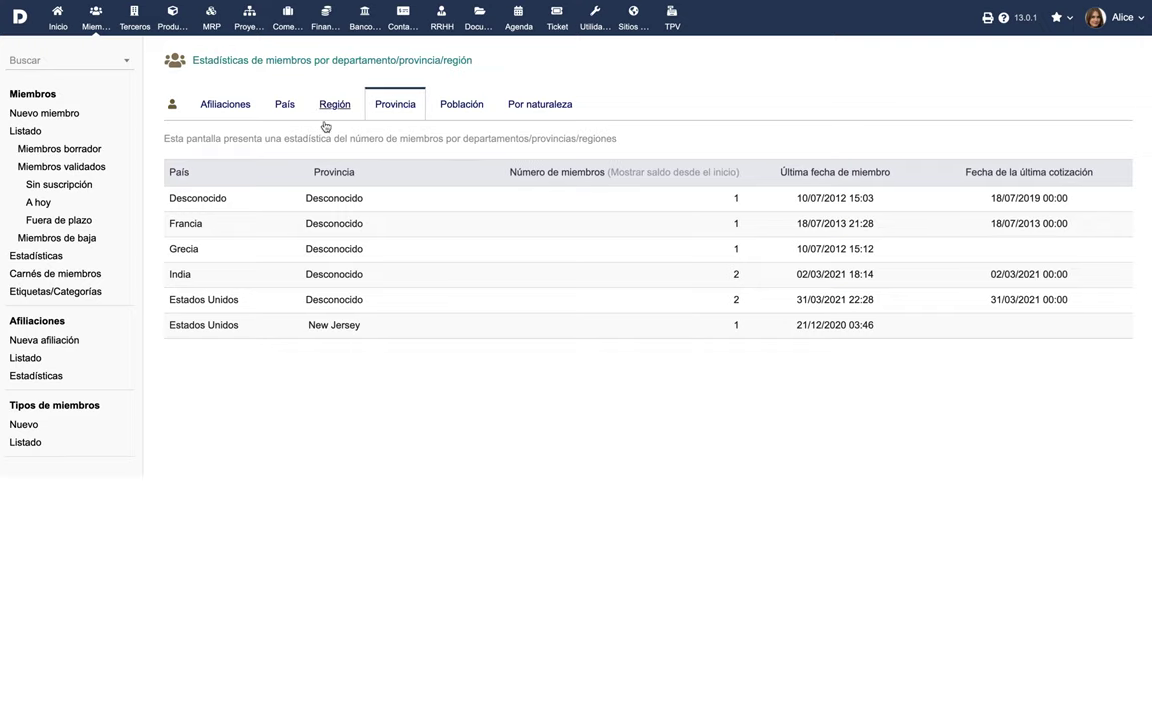
pyautogui.click(58, 276)
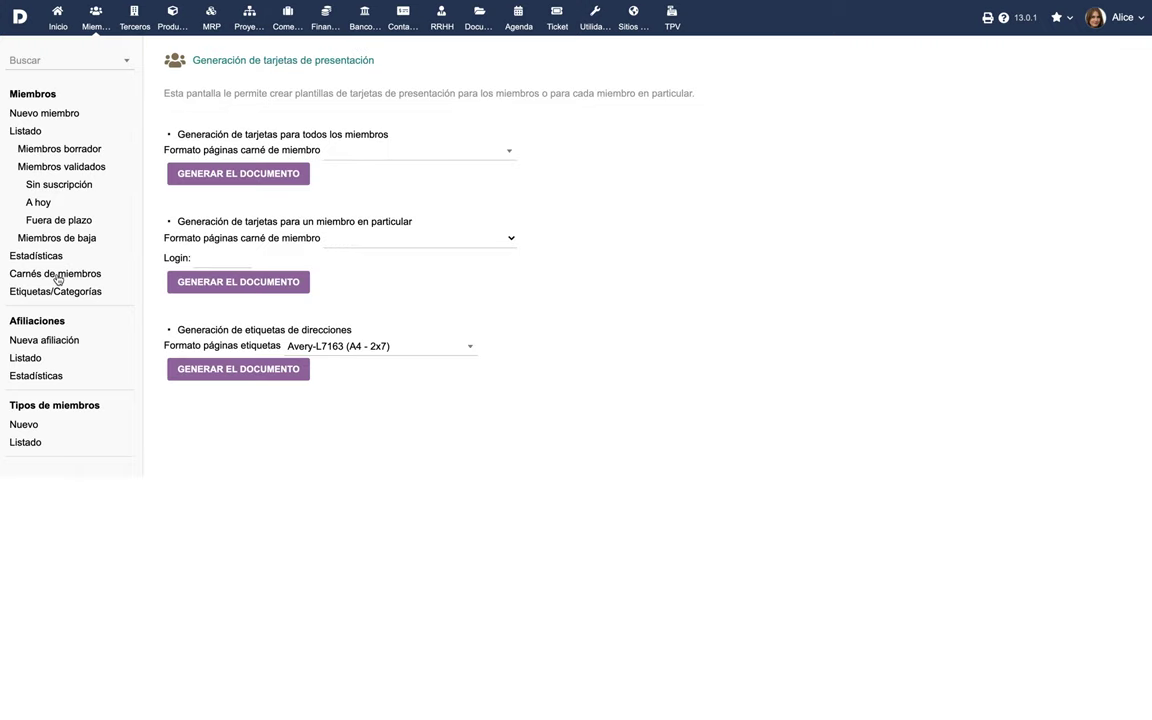
# Pick Avery-5163, WL-125WX (letter - 2x5) as the all-members card format, then open Etiquetas/Categorías.
pyautogui.click(399, 158)
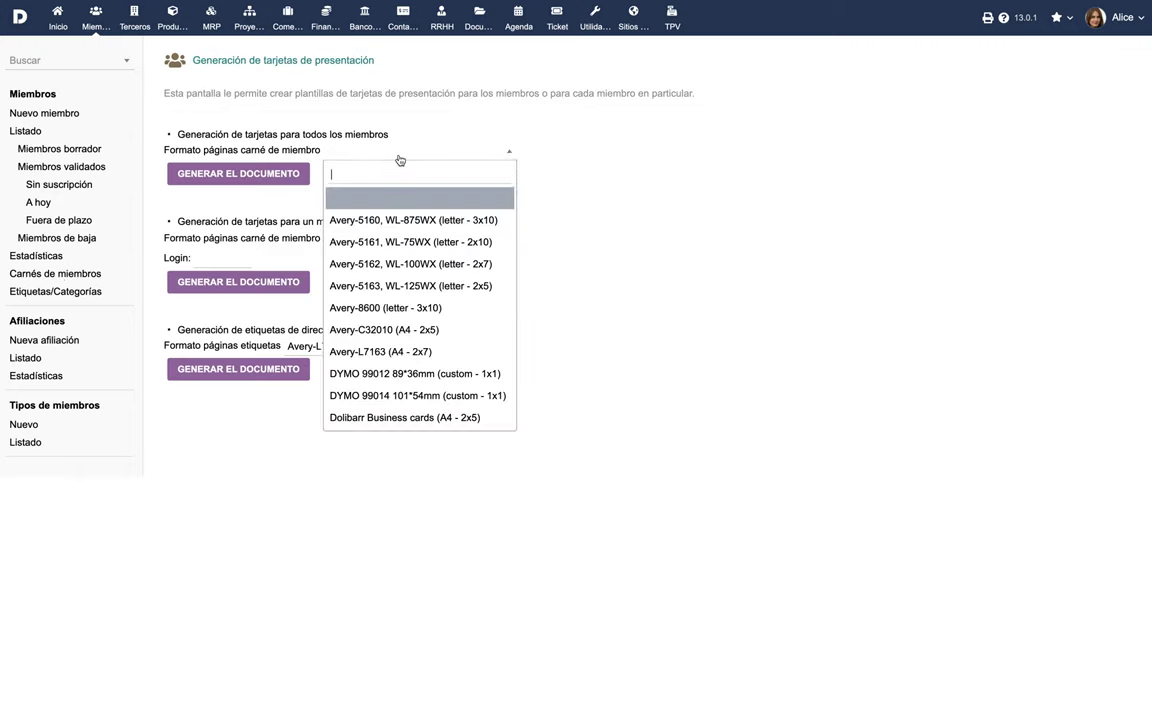
pyautogui.click(394, 284)
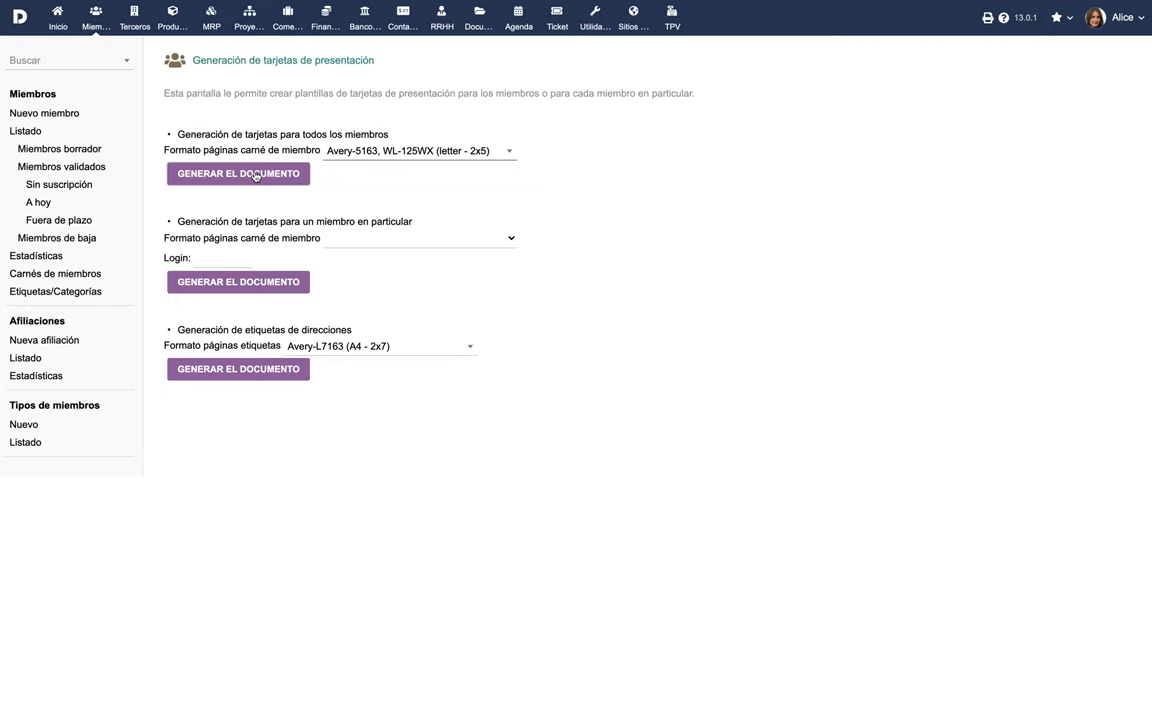
pyautogui.click(54, 298)
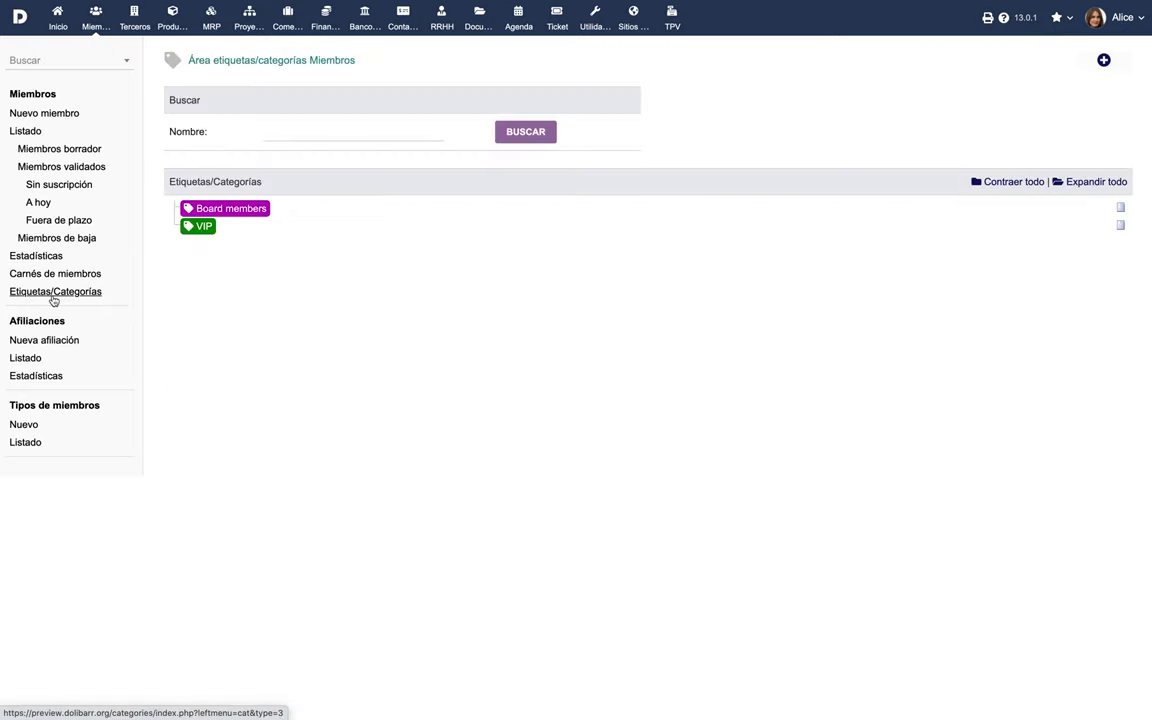
# Open the VIP tag, enable the scheduled jobs module, and review scheduled job 47's details.
pyautogui.click(204, 228)
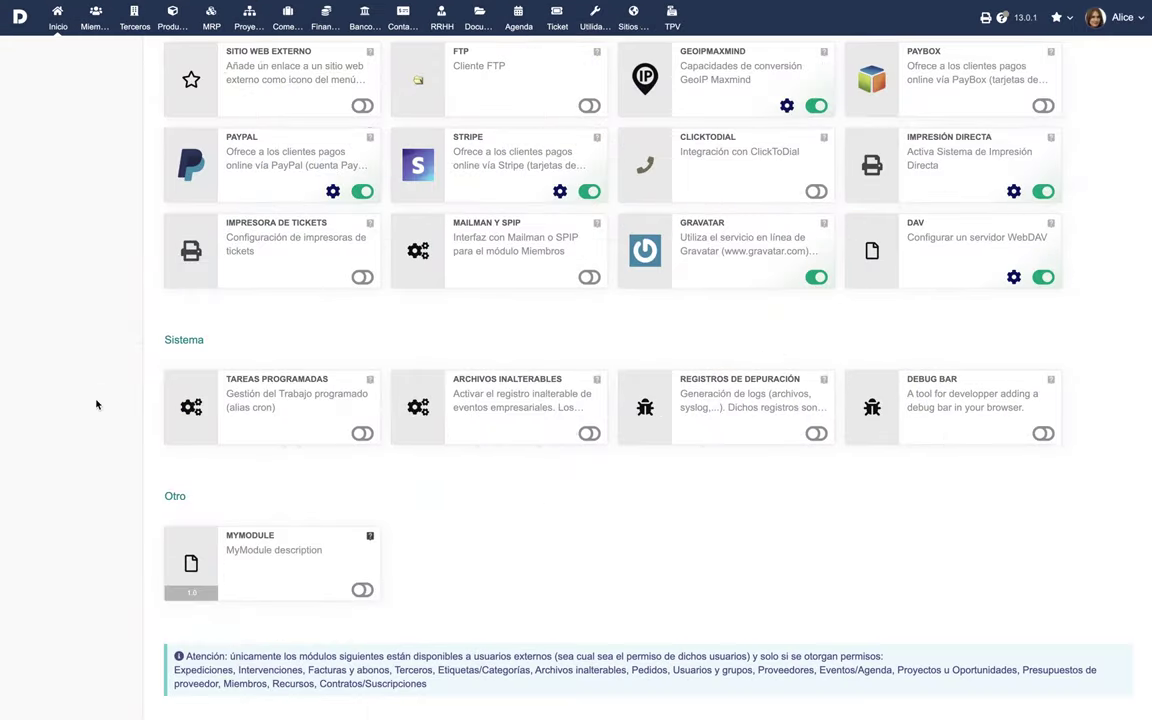
pyautogui.click(362, 434)
pyautogui.click(333, 433)
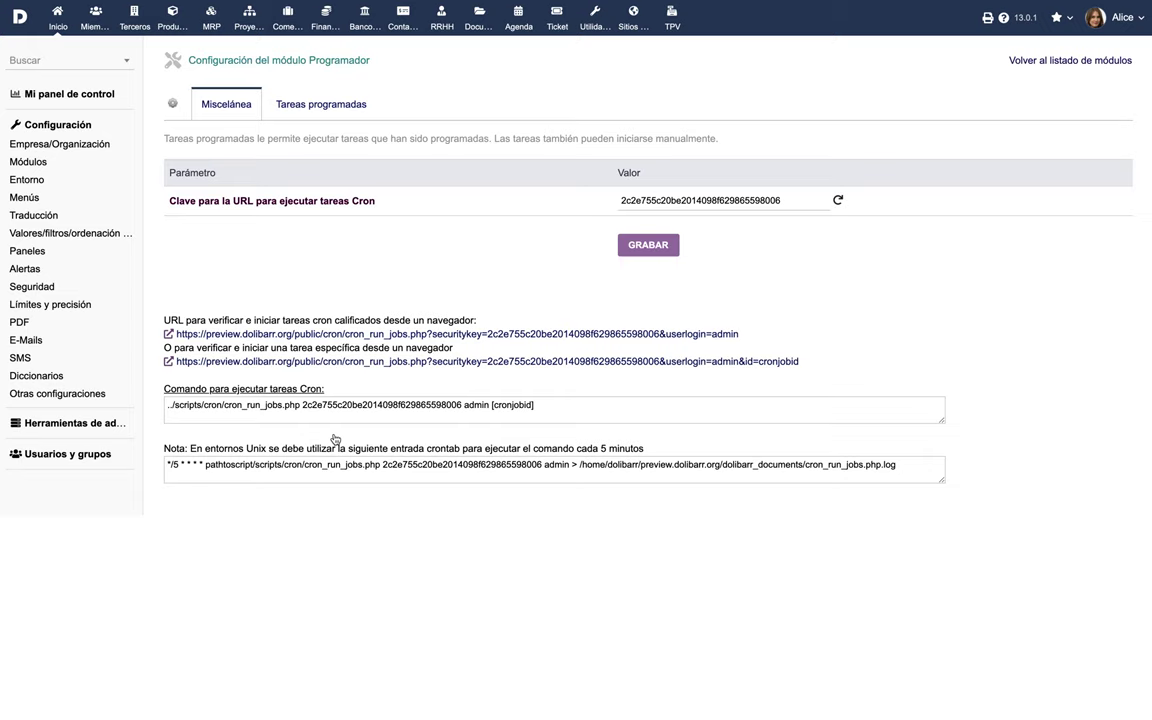
pyautogui.click(312, 116)
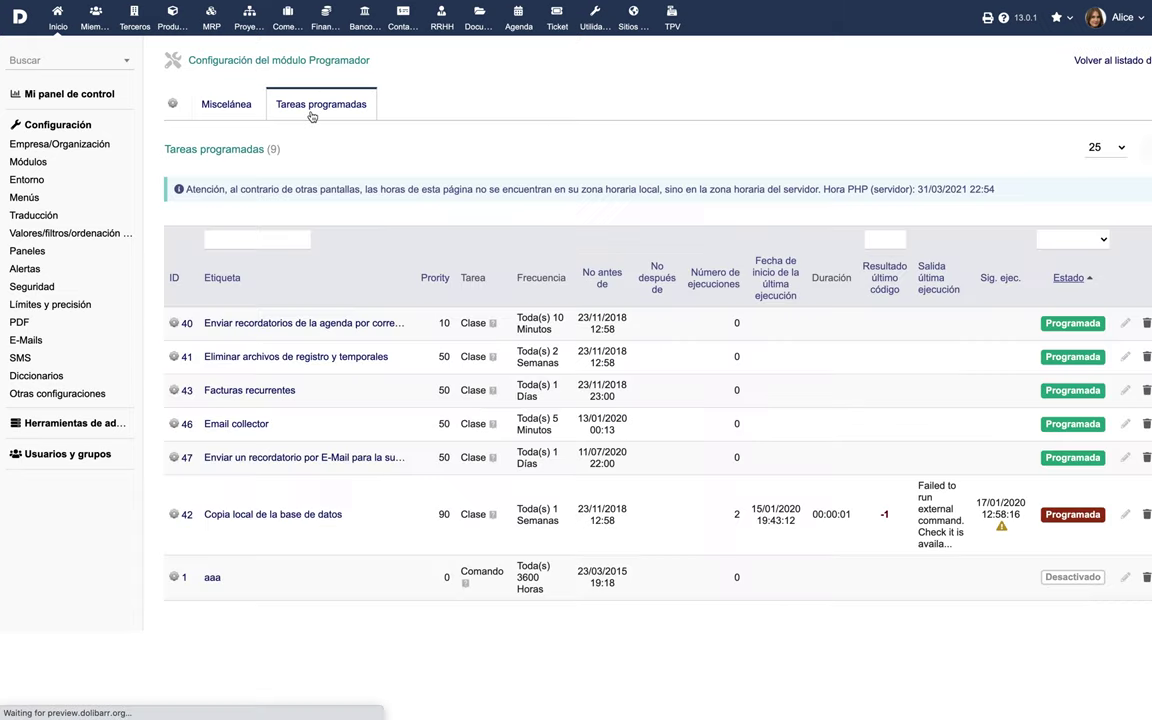
pyautogui.click(285, 459)
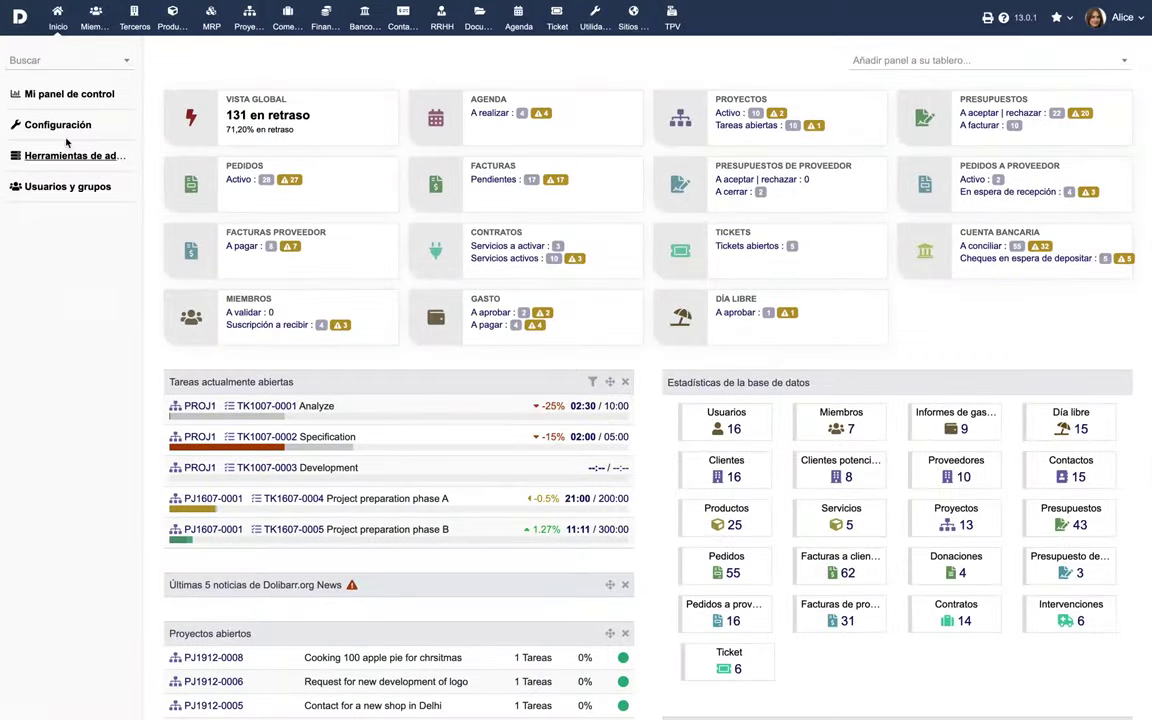
# Edit the SendingReminder e-mail template and select its ONLINE_PAYMENT_TEXT_AND_URL line.
pyautogui.click(67, 131)
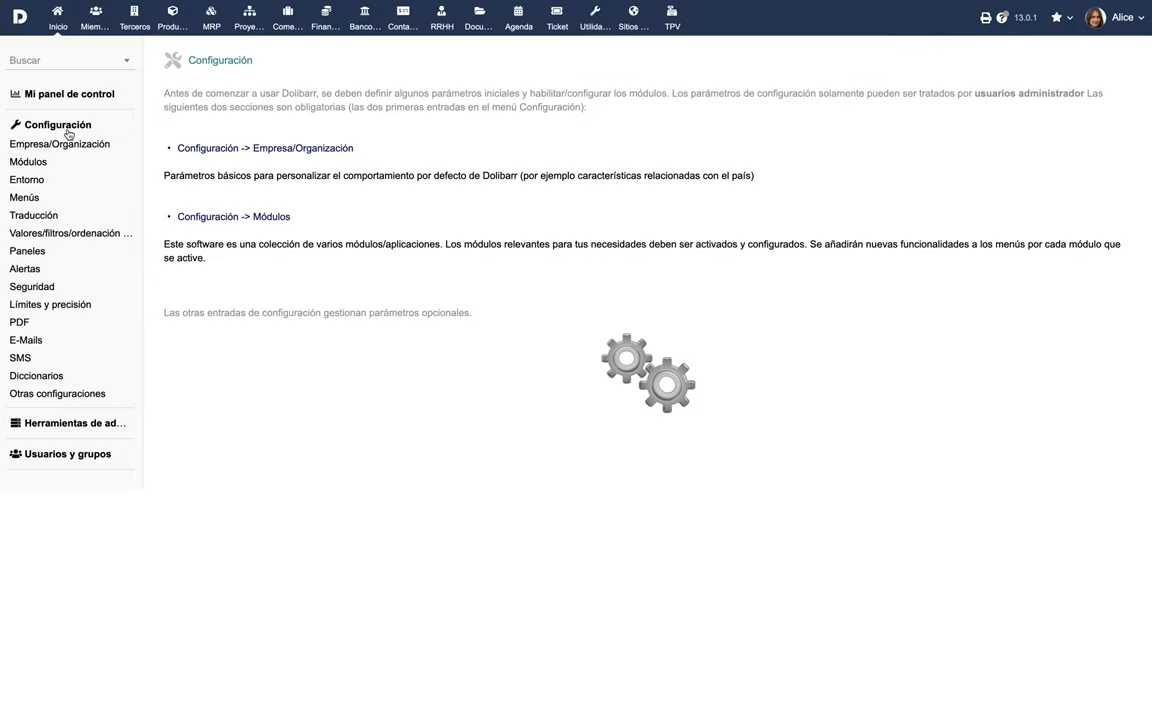
pyautogui.click(21, 342)
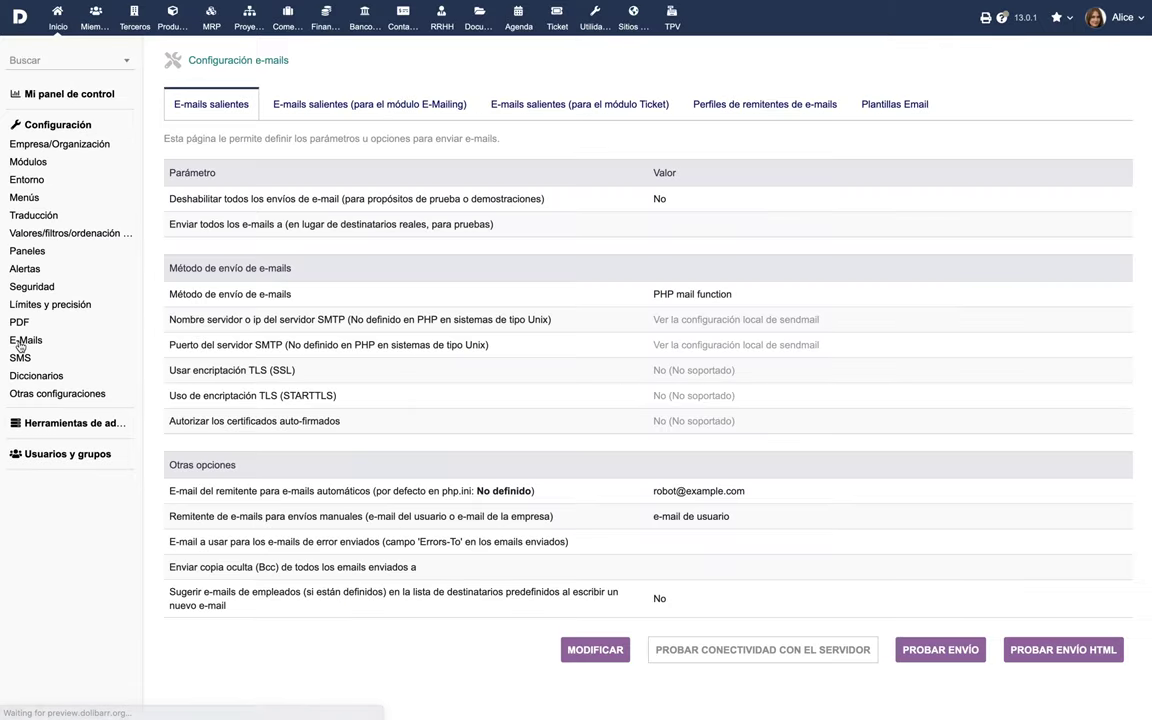
pyautogui.click(895, 108)
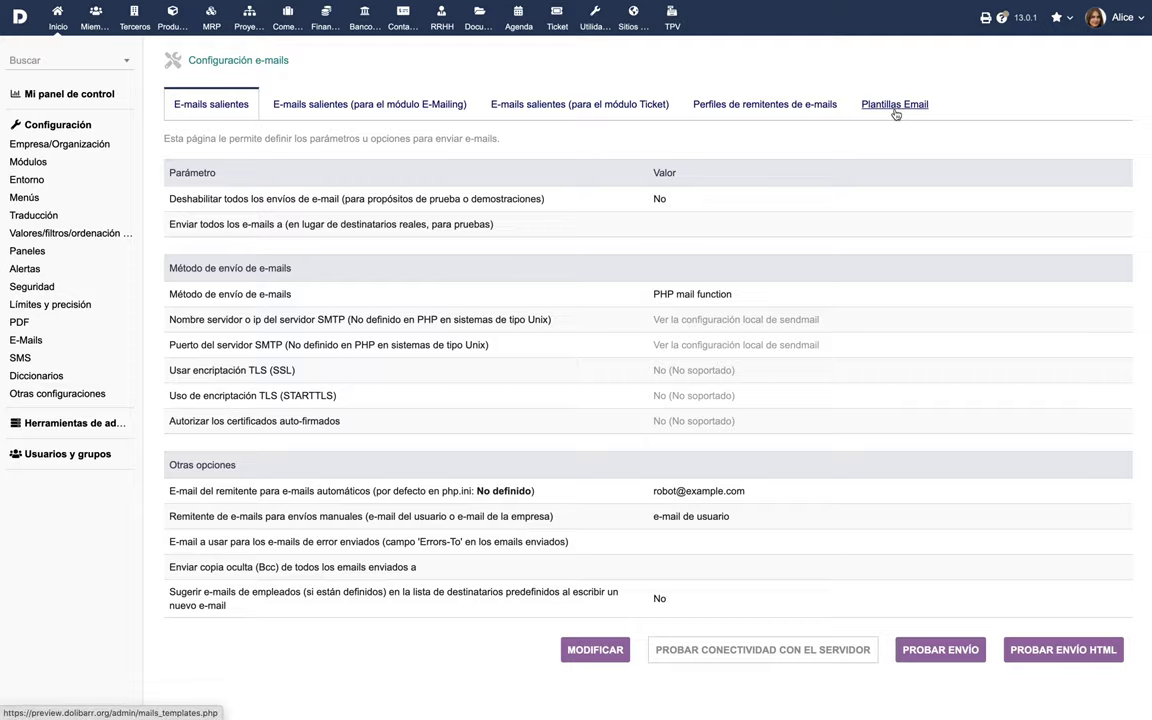
pyautogui.scroll(-3, 712, 393)
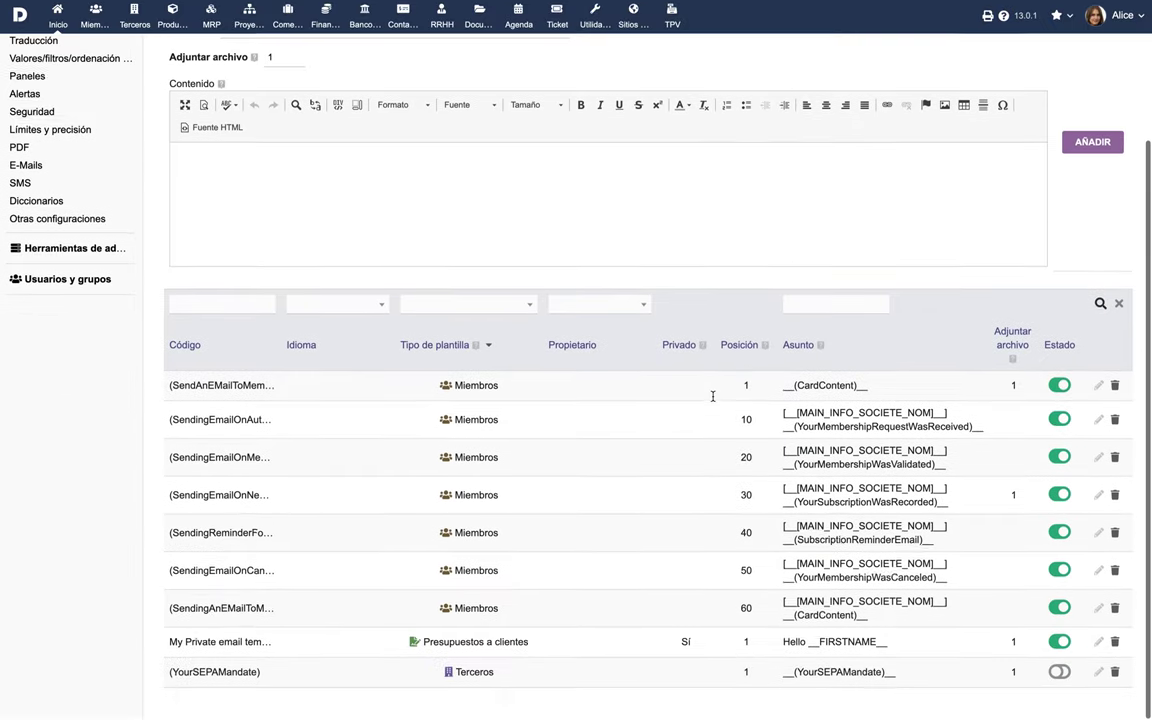
pyautogui.click(1098, 535)
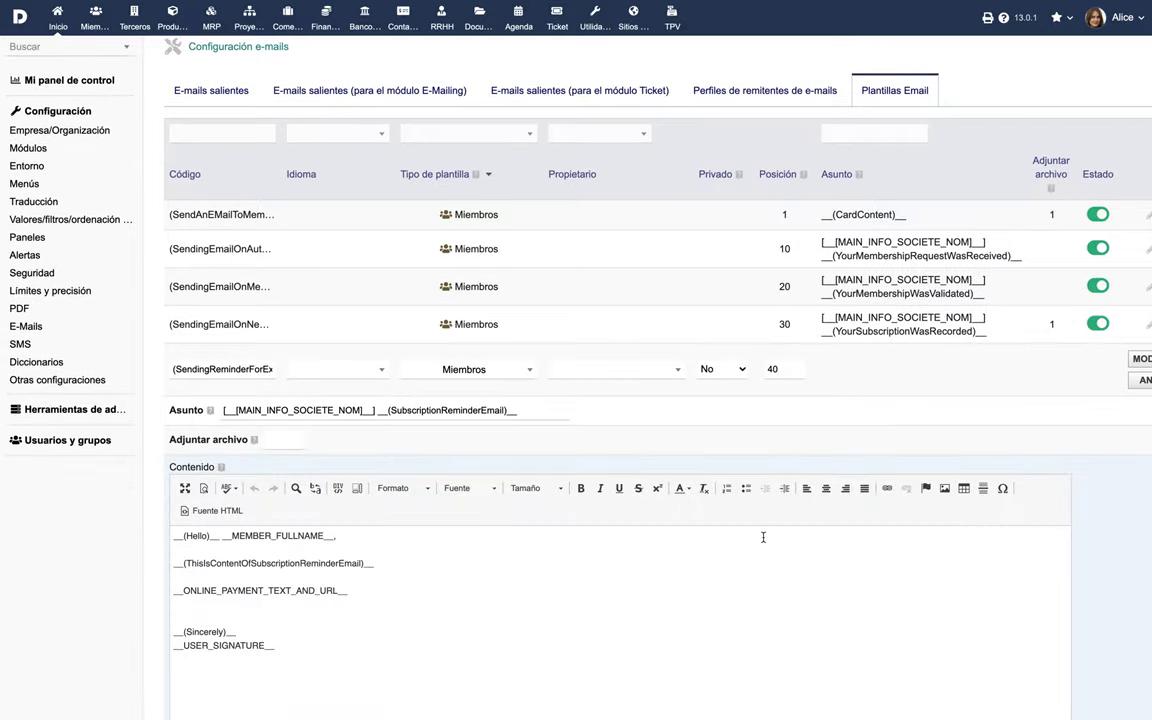
pyautogui.scroll(-3, 761, 535)
pyautogui.doubleClick(278, 286)
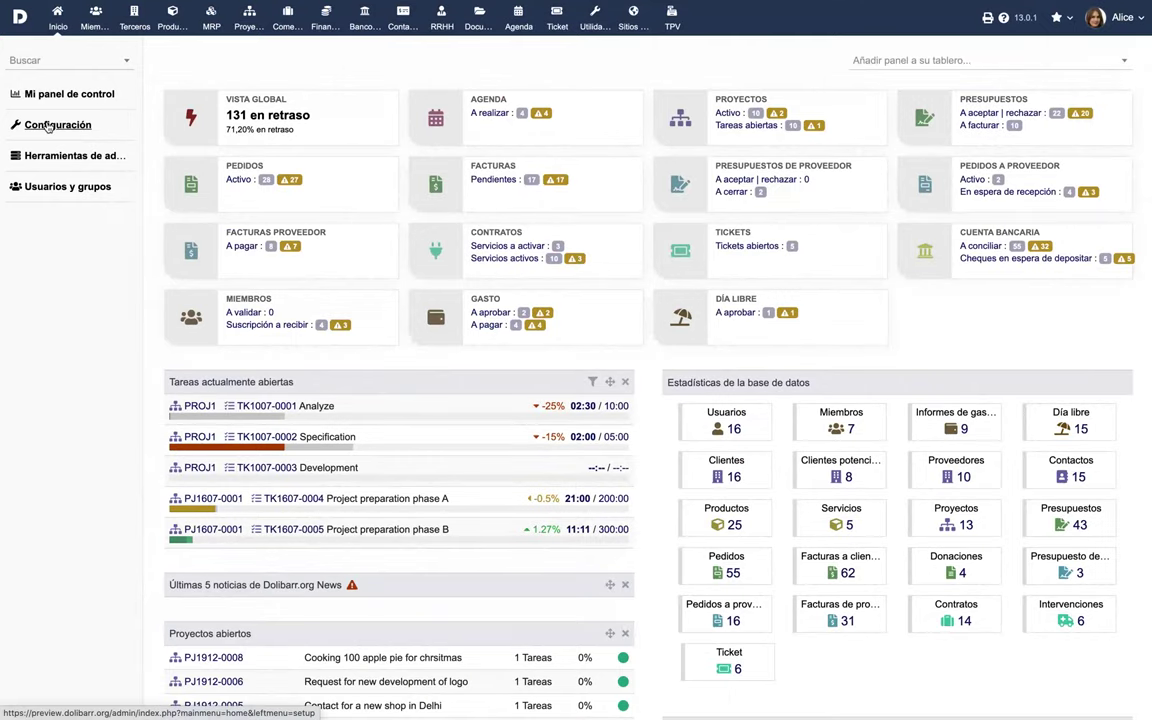
# Go through Configuración > Módulos to the Miembros settings, browse EMails, then open Campos adicionales (miembros).
pyautogui.click(48, 127)
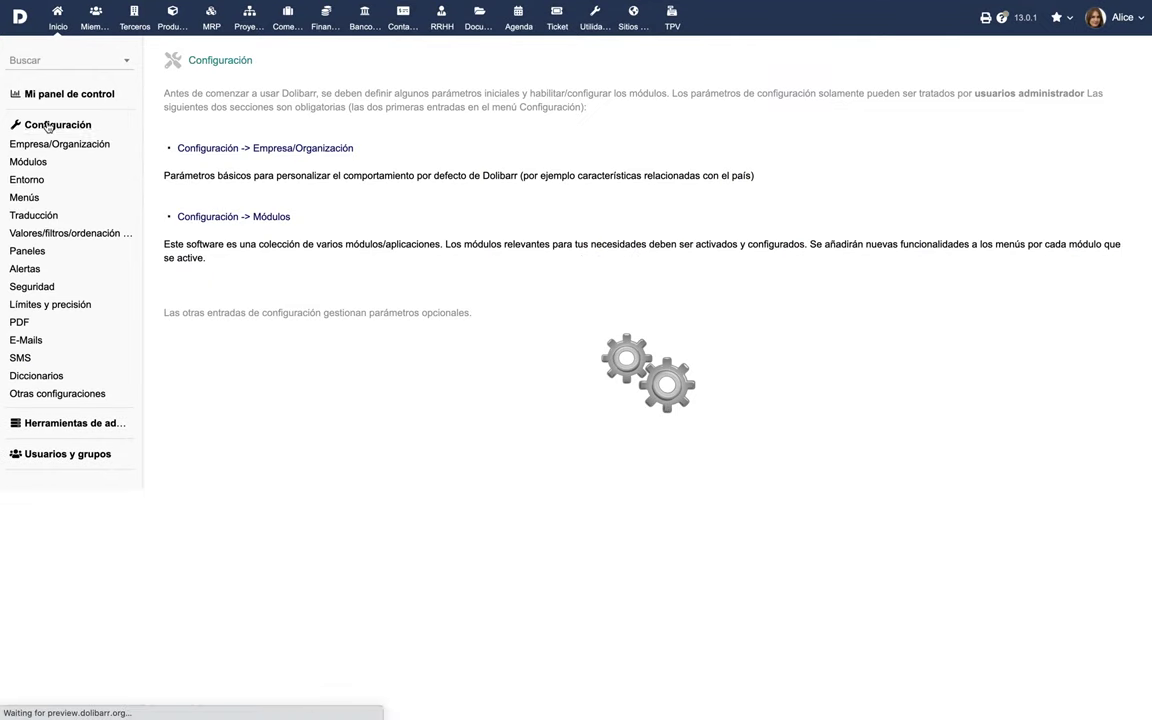
pyautogui.click(237, 219)
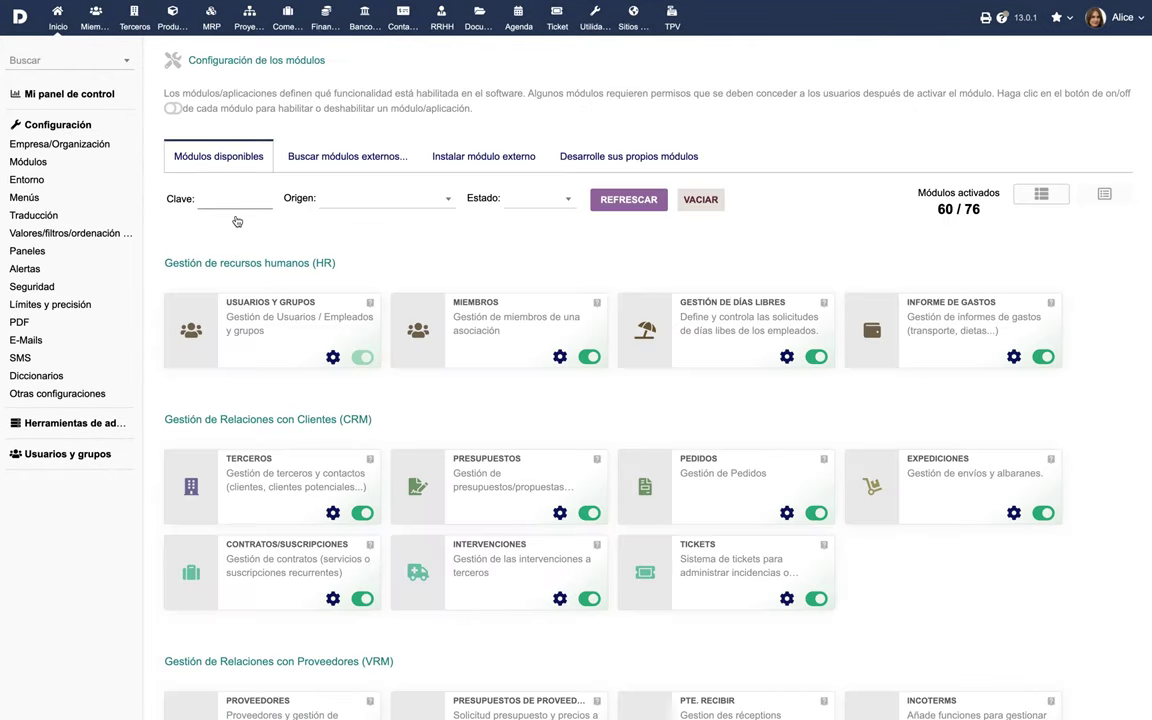
pyautogui.click(559, 357)
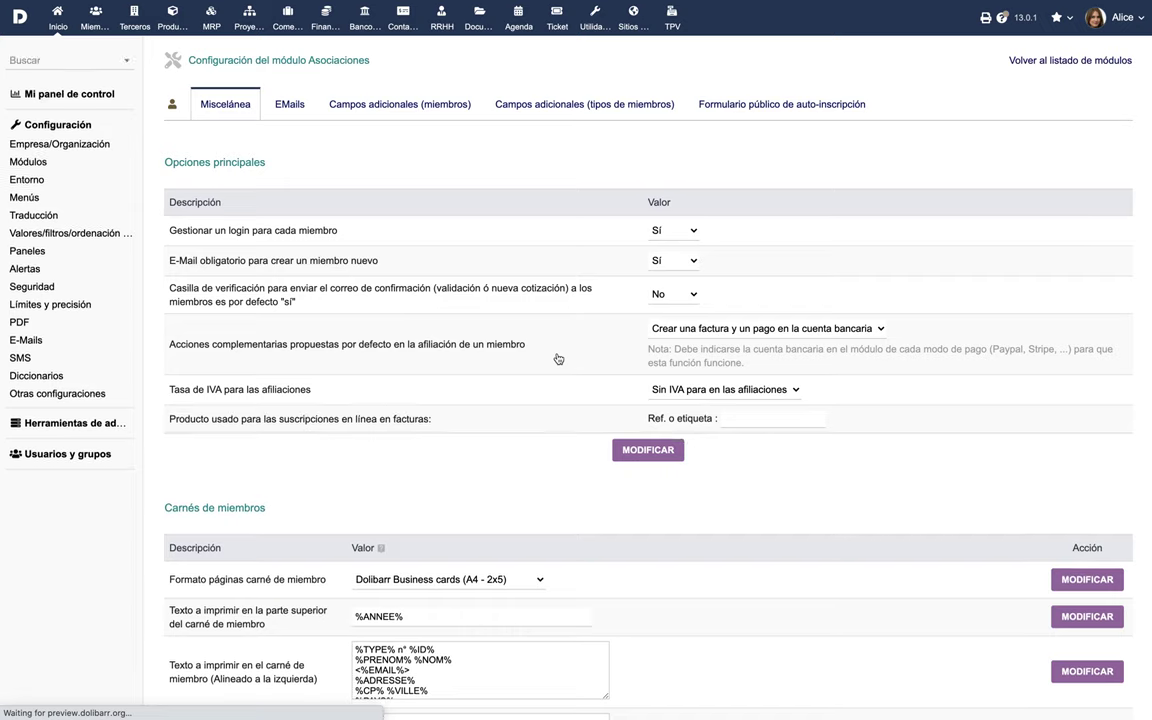
pyautogui.click(290, 104)
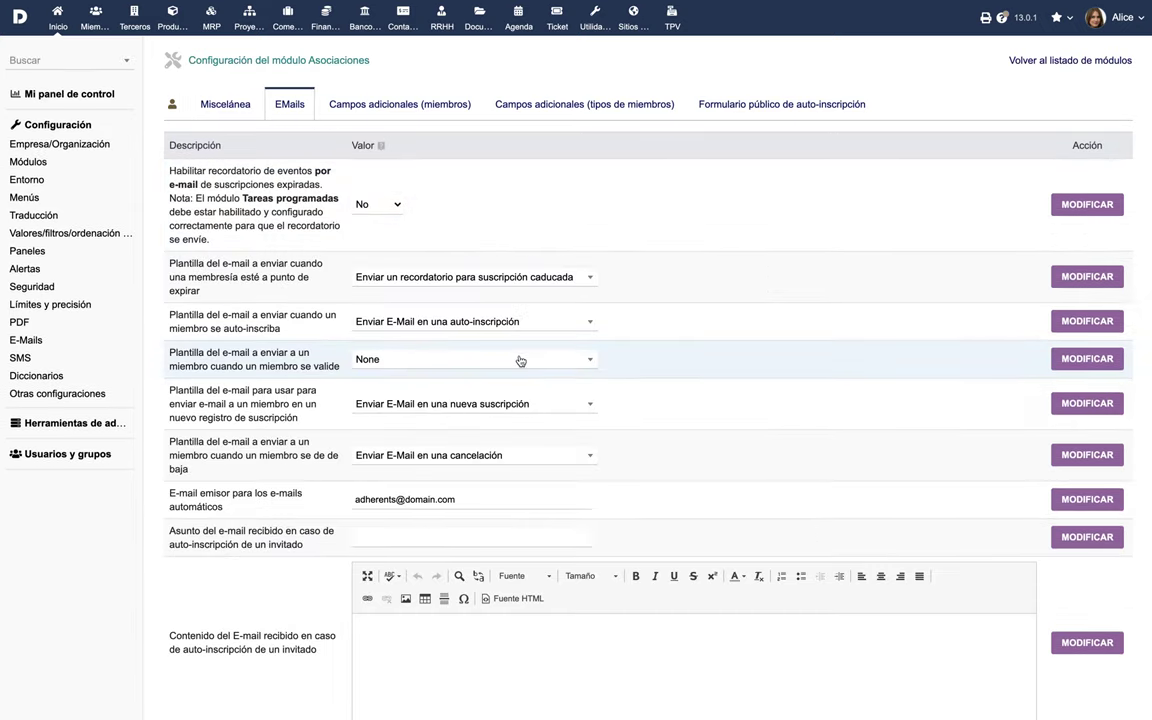
pyautogui.click(775, 109)
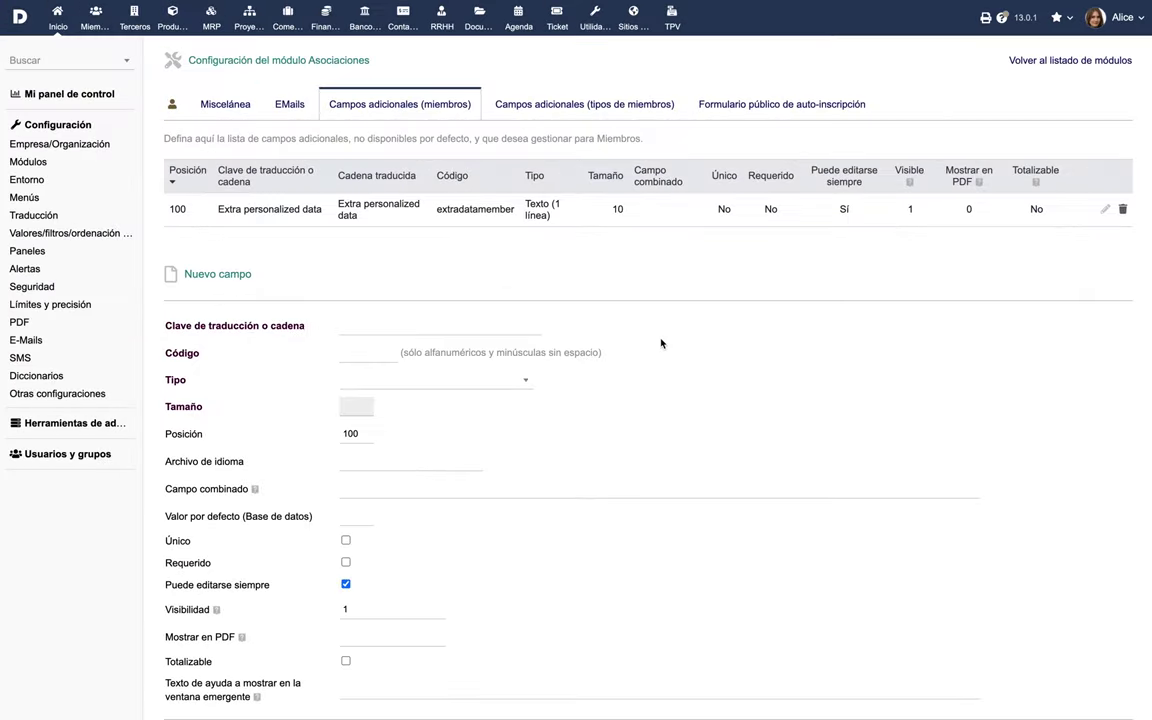
# Create extra field 'Referido Por' with code refer and type Texto (1 línea), and save it.
pyautogui.click(518, 326)
pyautogui.write('Referido Por')
pyautogui.click(370, 354)
pyautogui.click(384, 381)
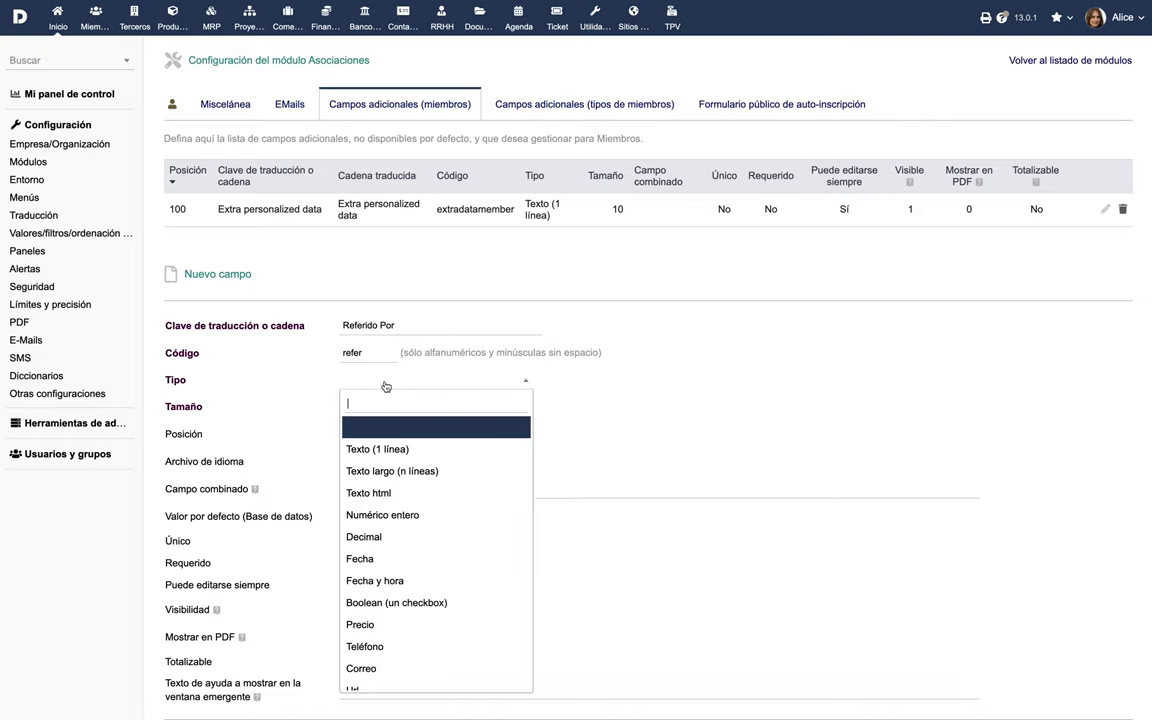
pyautogui.click(389, 449)
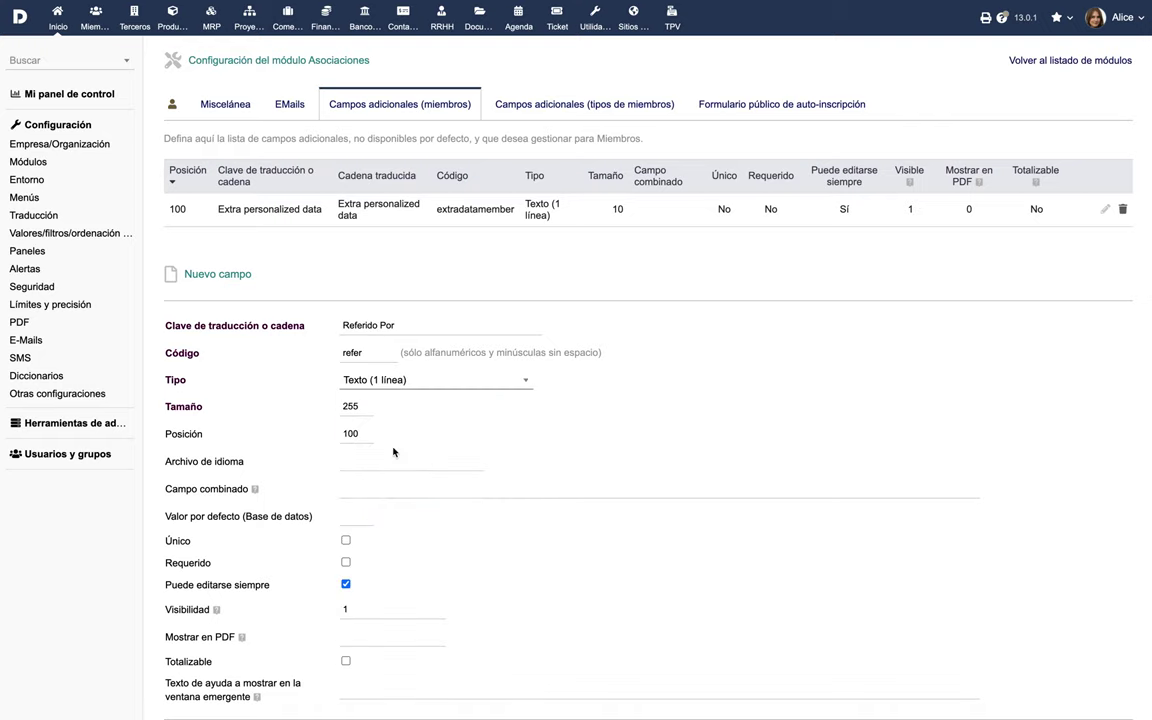
pyautogui.scroll(-1, 393, 452)
pyautogui.click(592, 690)
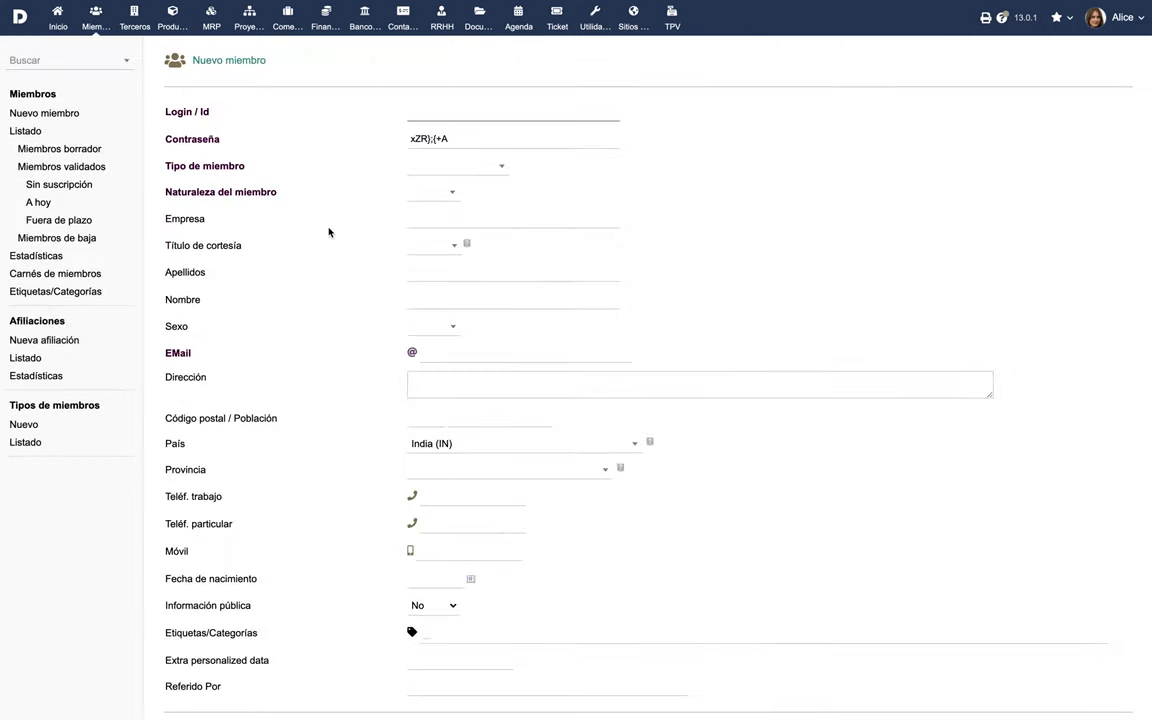
pyautogui.scroll(-1, 329, 232)
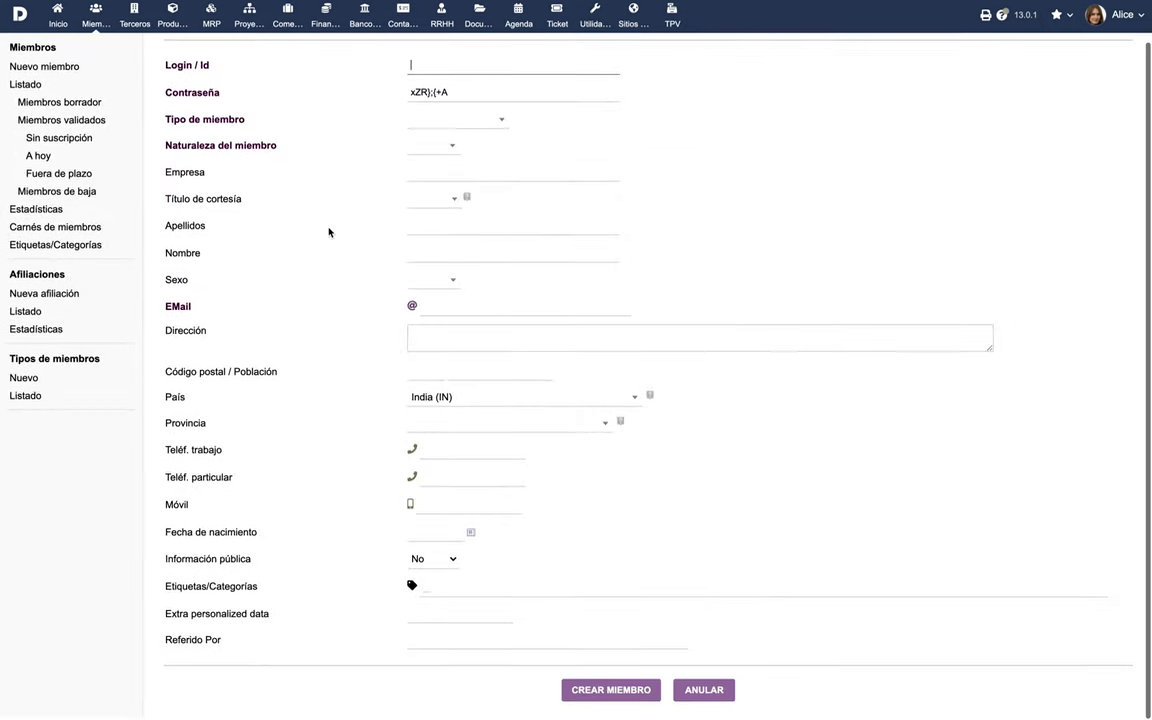